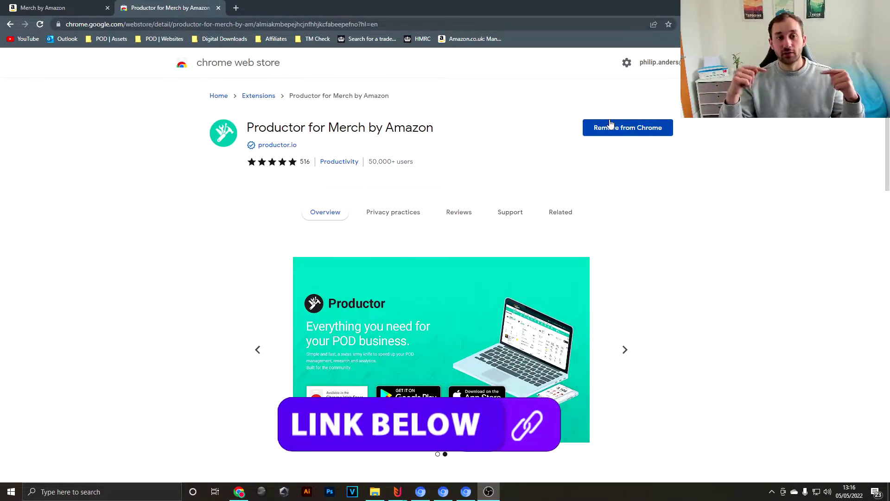
Step: Review the Productor for Merch by Amazon store page, including its rating, overview and feature list
scroll(284, 170, "down", 1)
scroll(284, 171, "up", 1)
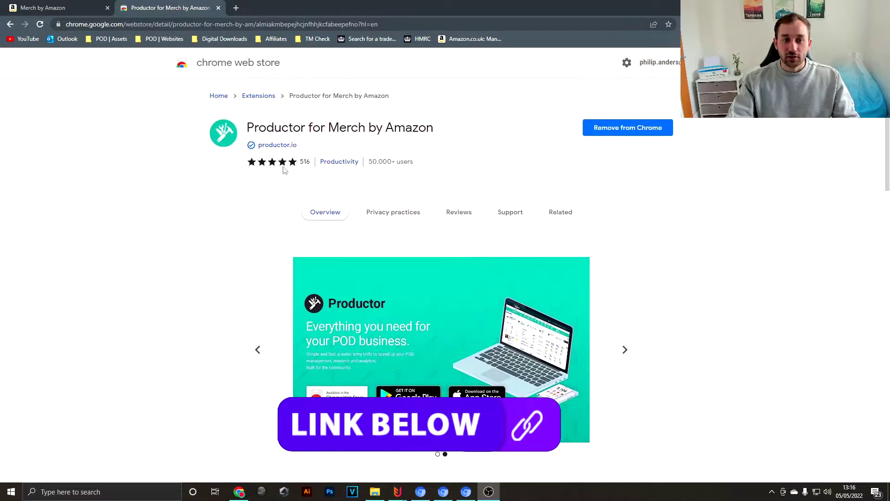
mouse_move(285, 168)
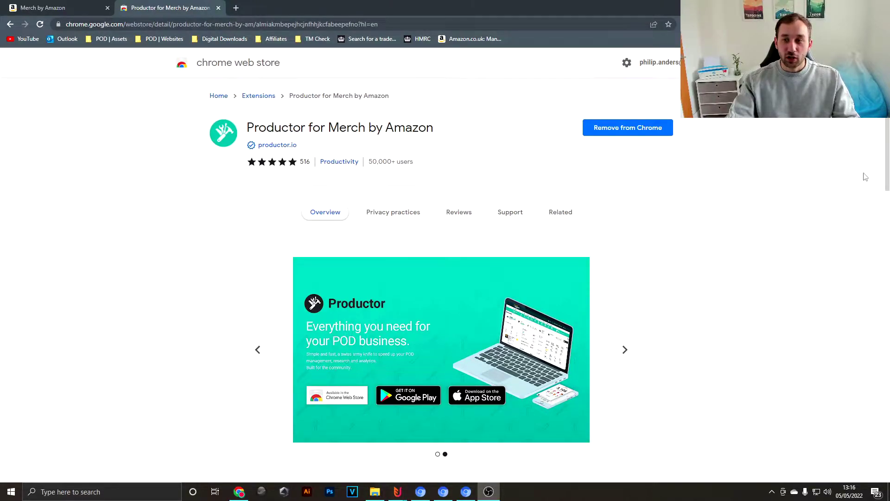
left_click_drag(888, 151, 887, 249)
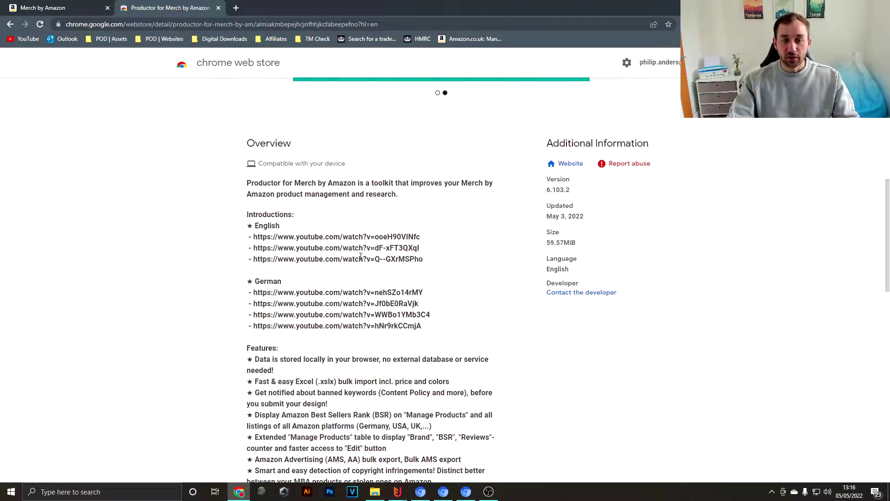
scroll(361, 256, "down", 7)
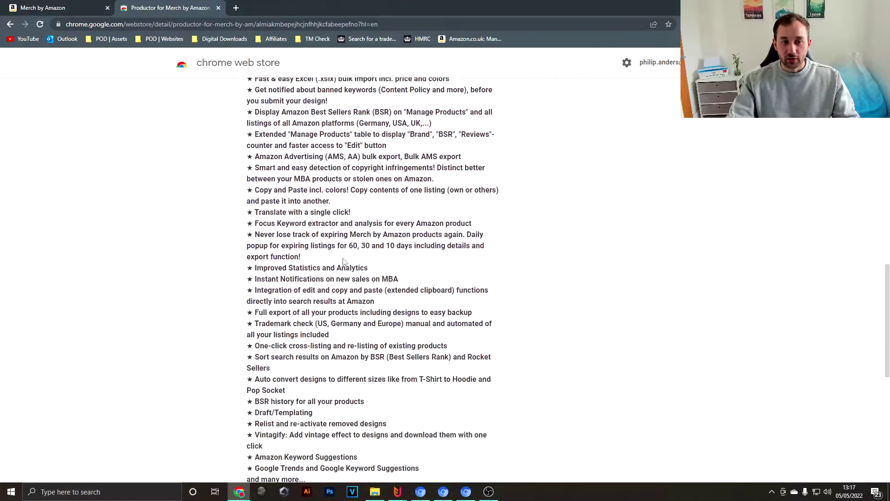
scroll(343, 260, "down", 5)
scroll(351, 296, "up", 5)
scroll(623, 329, "up", 13)
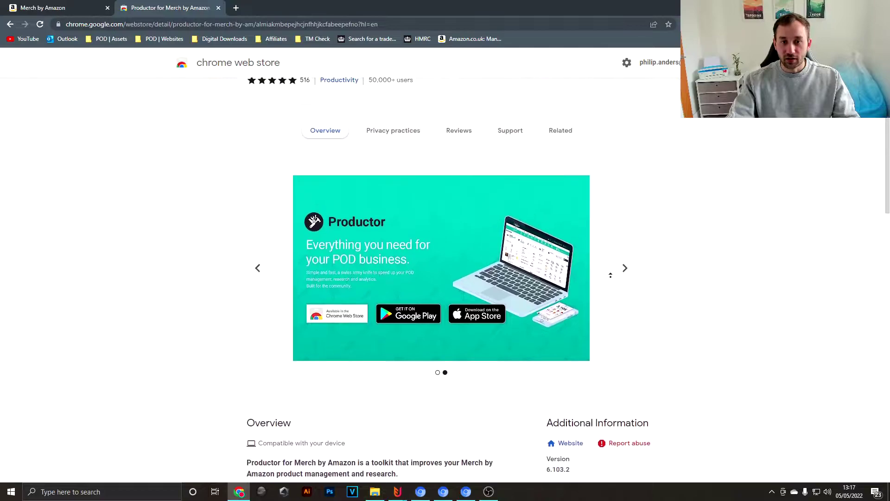
scroll(610, 275, "up", 2)
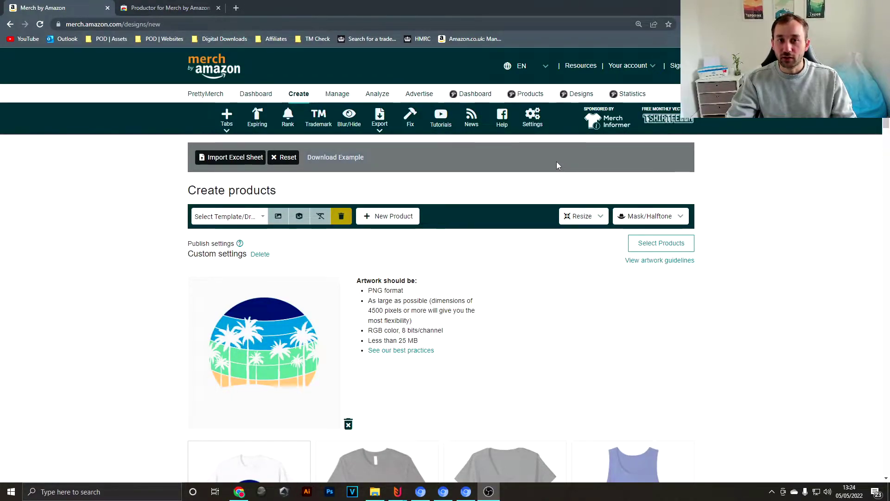
Step: Apply the Mask 1 vintage effect to the palm tree sunset artwork and view the downloaded image
scroll(551, 181, "down", 1)
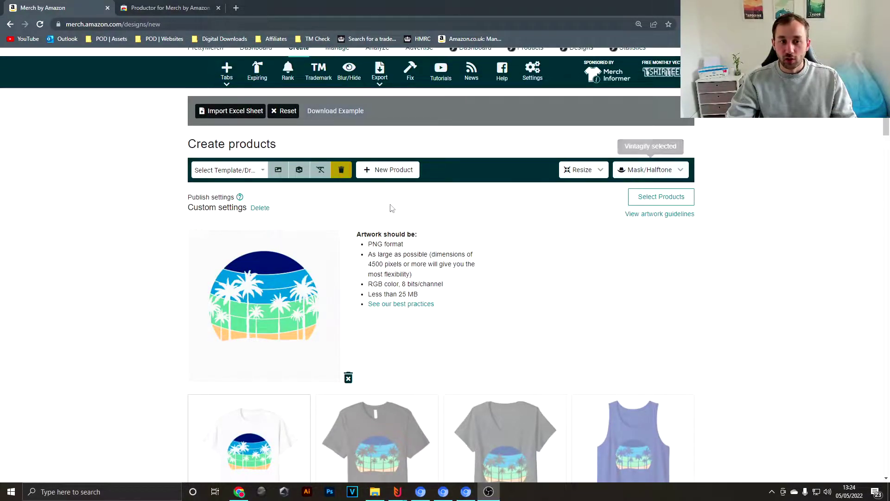
scroll(390, 208, "up", 1)
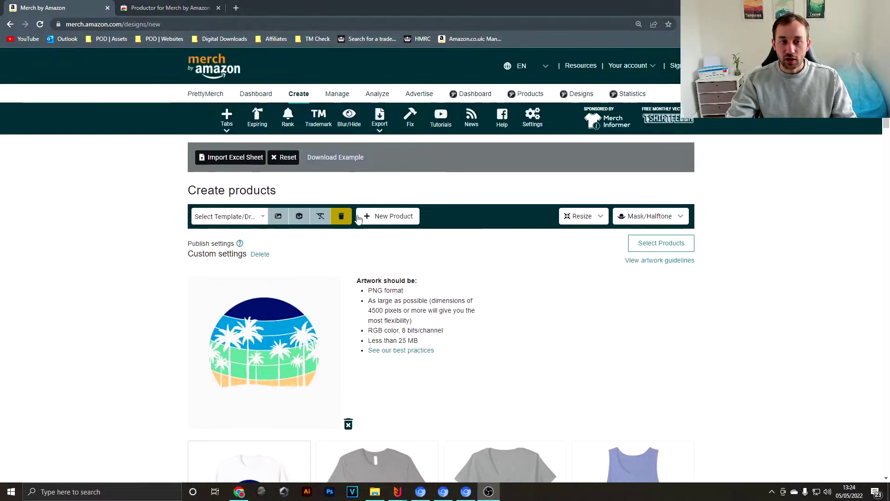
left_click(655, 222)
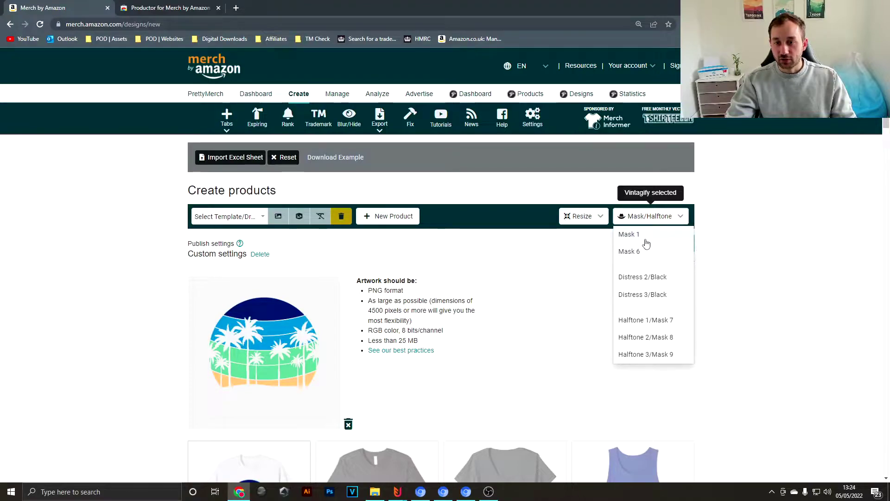
left_click(647, 234)
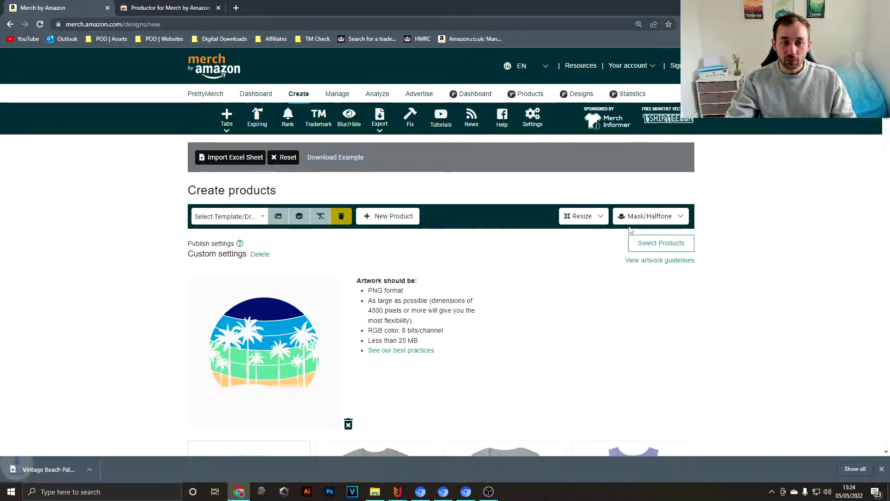
left_click(50, 463)
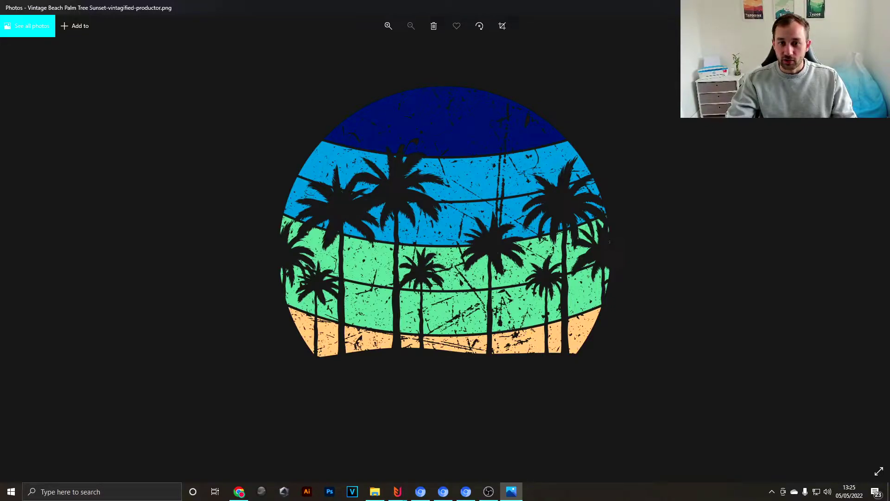
key("alt+F4")
Step: Apply the Halftone 2/Mask 8 effect to the sunset artwork and view the downloaded image enlarged
left_click(659, 216)
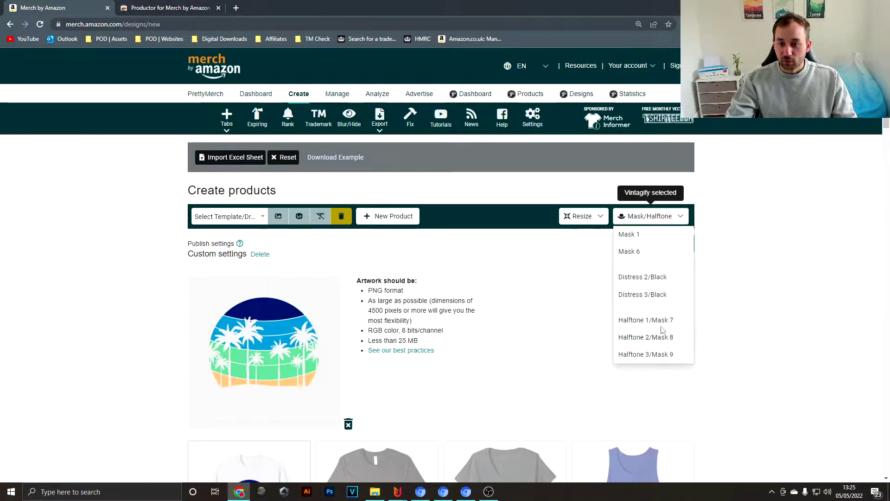
left_click(661, 342)
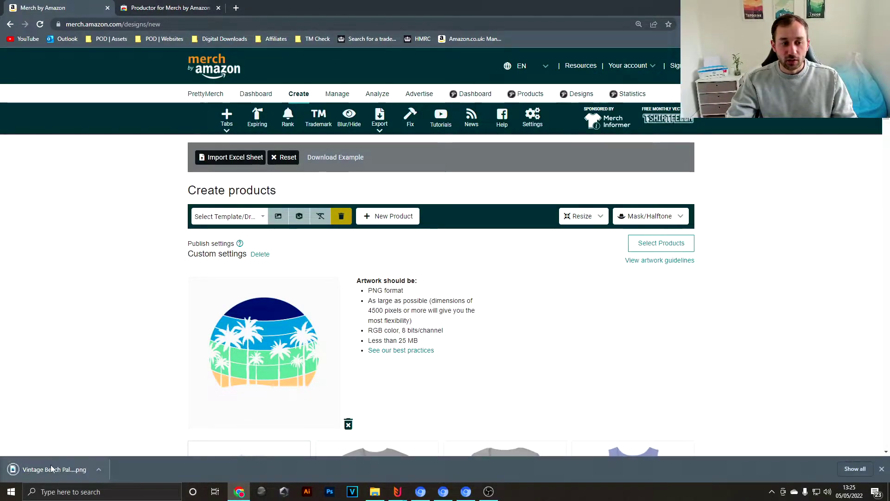
left_click(52, 468)
left_click(390, 26)
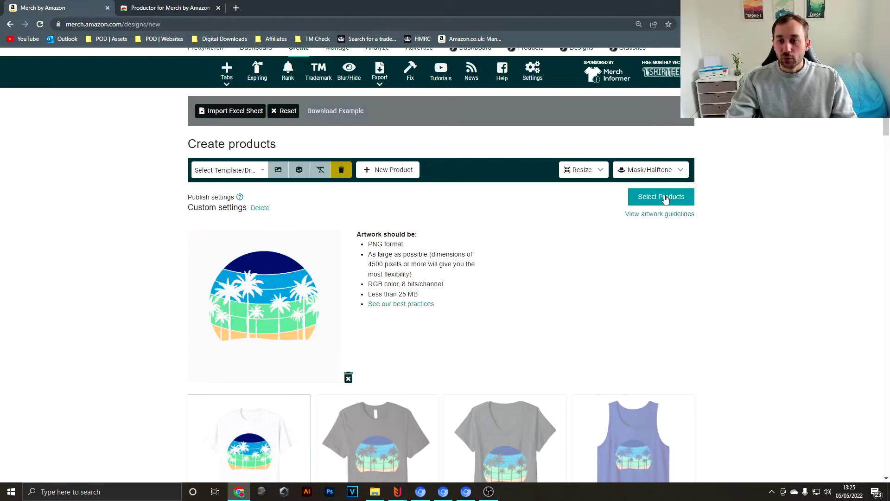
Step: Select all products for the .com, .co.uk and .de marketplaces, and the tank top for every available marketplace
left_click(661, 197)
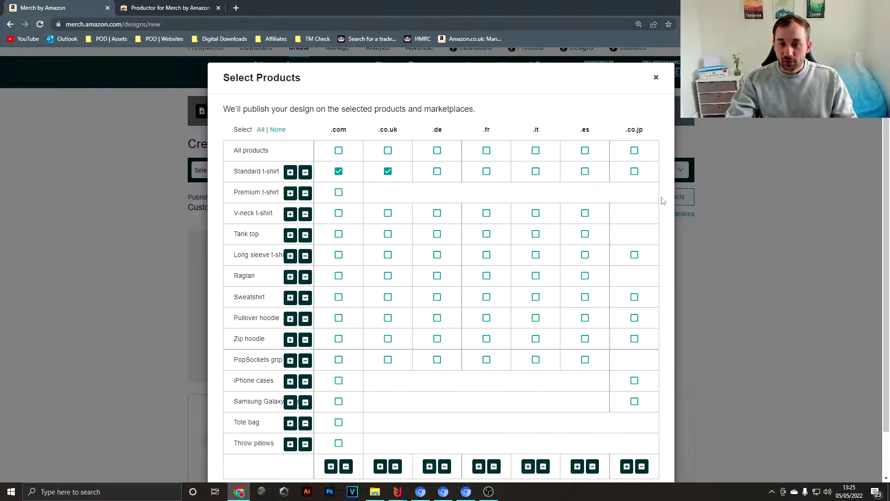
scroll(297, 180, "down", 1)
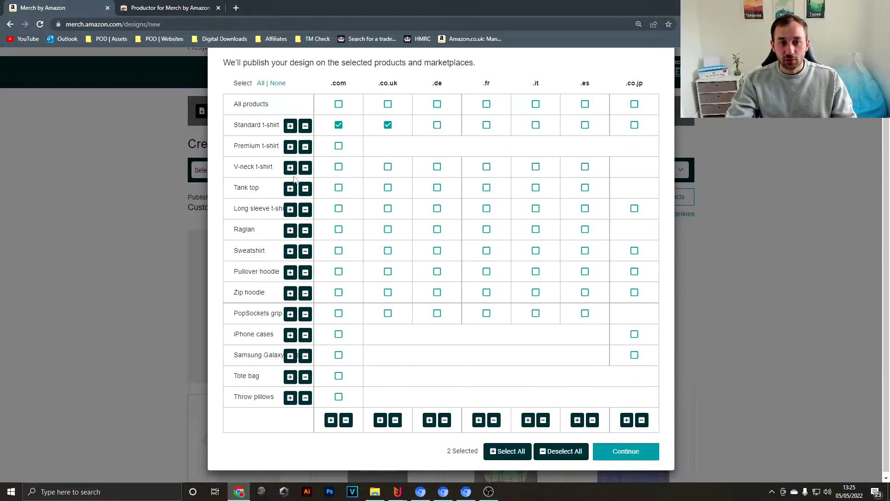
scroll(295, 180, "up", 1)
scroll(364, 407, "down", 1)
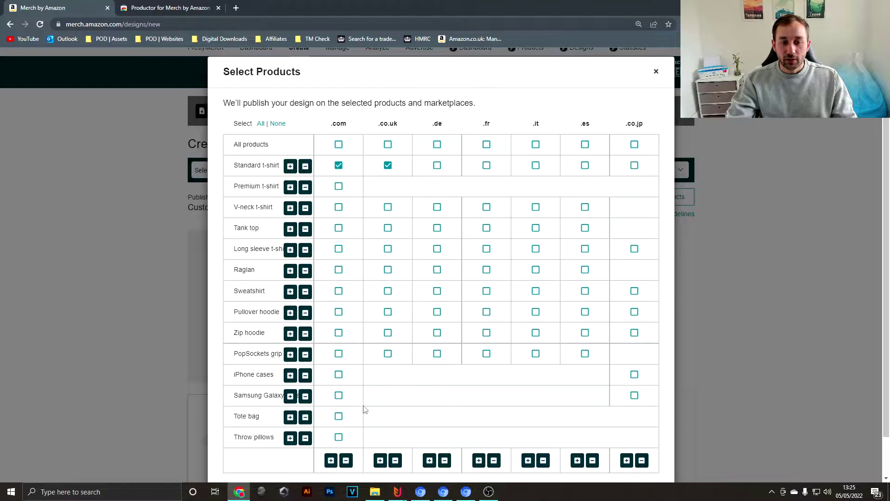
left_click(331, 420)
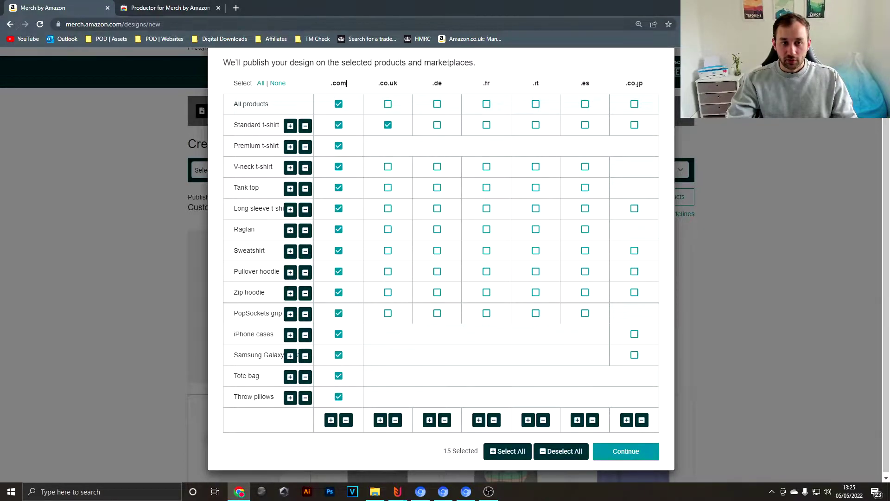
left_click(380, 420)
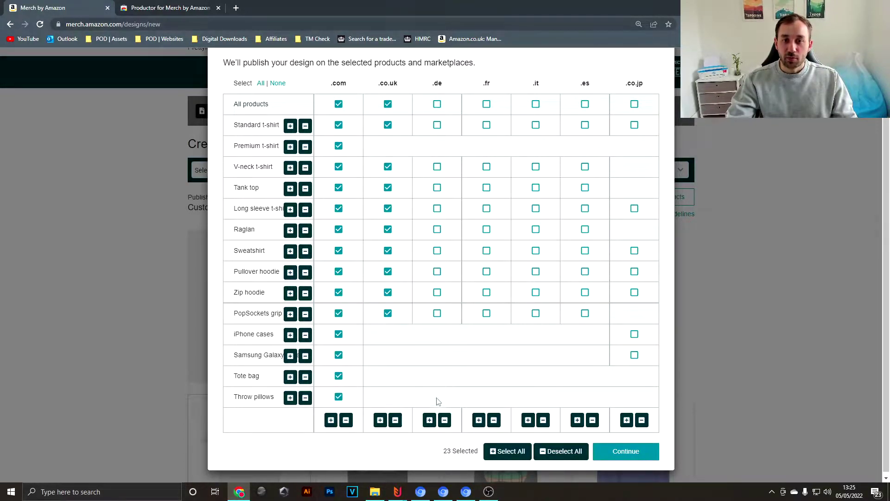
left_click(429, 419)
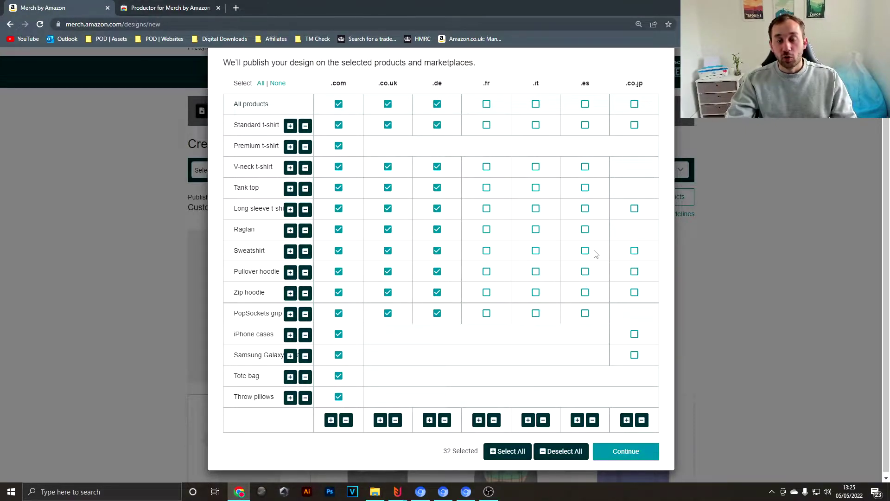
scroll(593, 255, "up", 1)
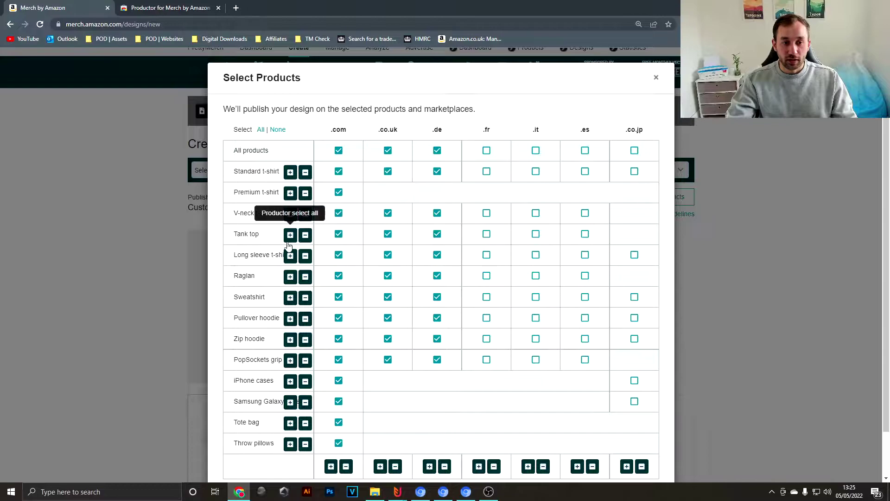
left_click(289, 241)
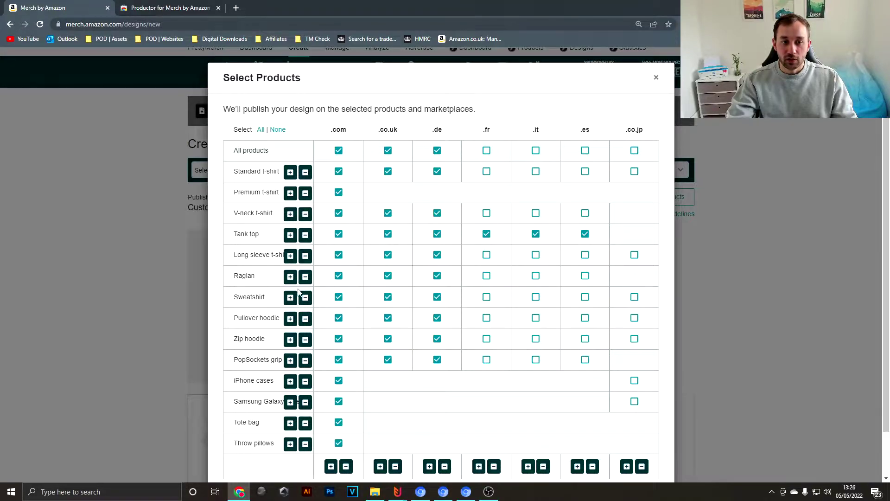
Step: Deselect all .com and .co.uk products and the tank top in every marketplace, and accept the product selection
scroll(387, 386, "down", 1)
left_click(346, 416)
left_click(395, 416)
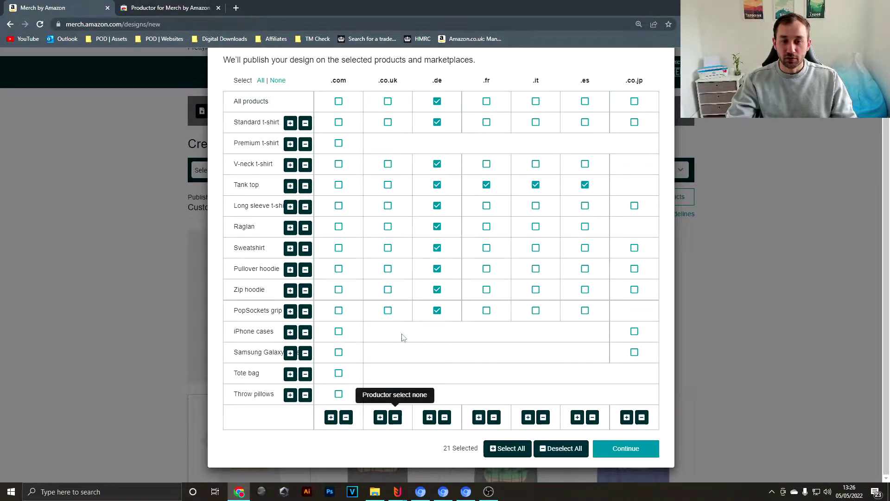
scroll(445, 276, "up", 1)
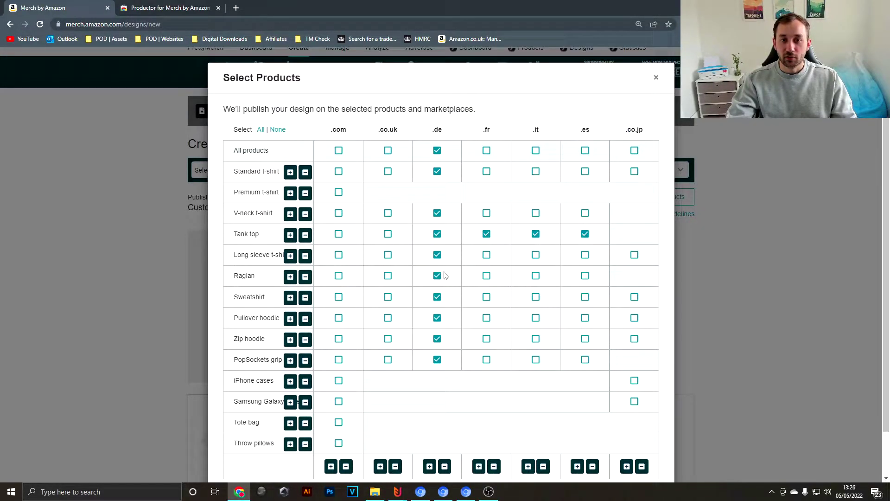
left_click(305, 235)
scroll(563, 294, "down", 1)
scroll(560, 298, "up", 1)
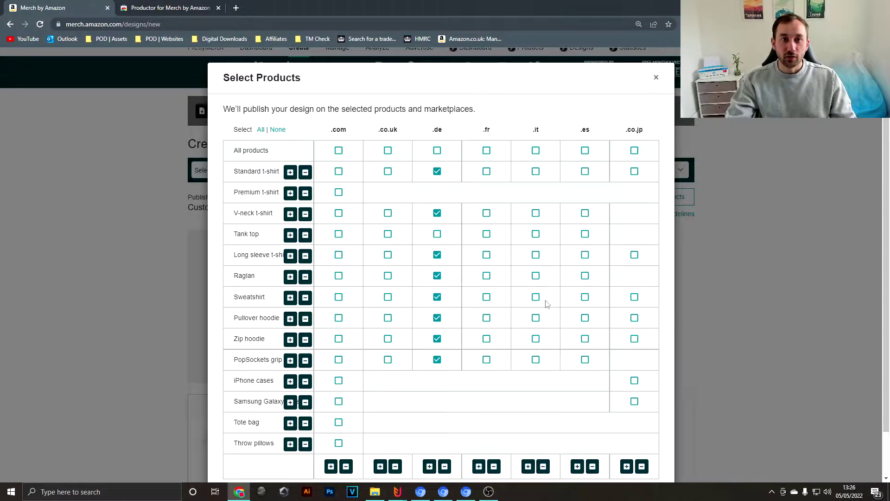
scroll(547, 303, "down", 1)
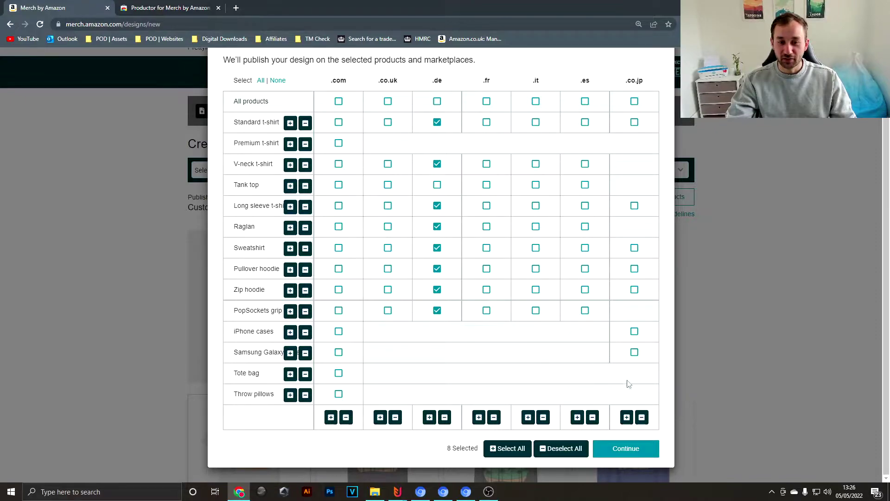
left_click(626, 448)
Step: Select all light colors for the standard t-shirt
scroll(267, 302, "down", 4)
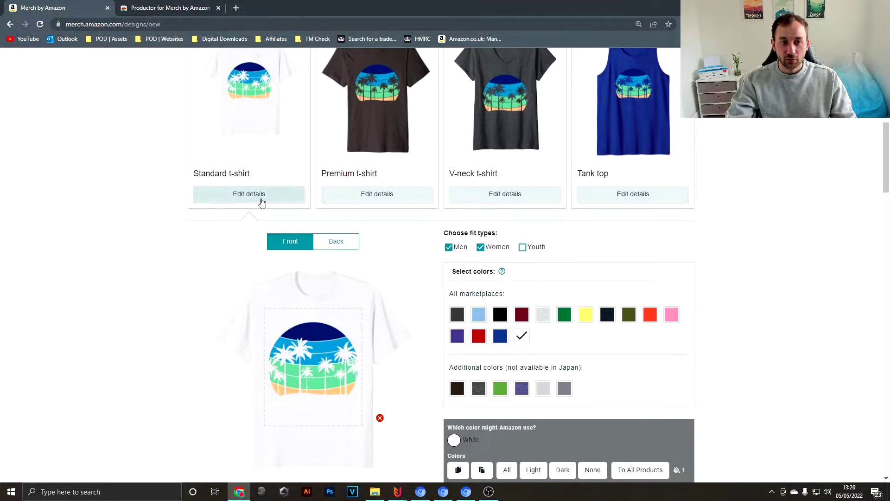
scroll(473, 246, "down", 2)
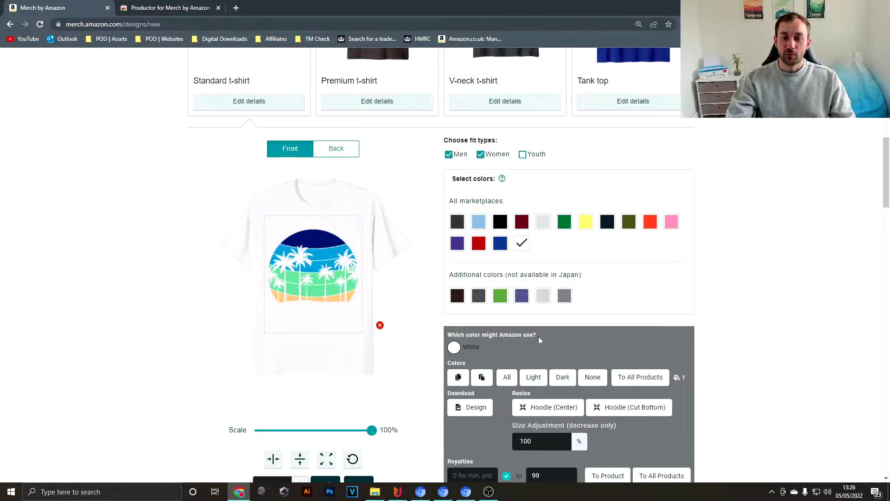
left_click(533, 377)
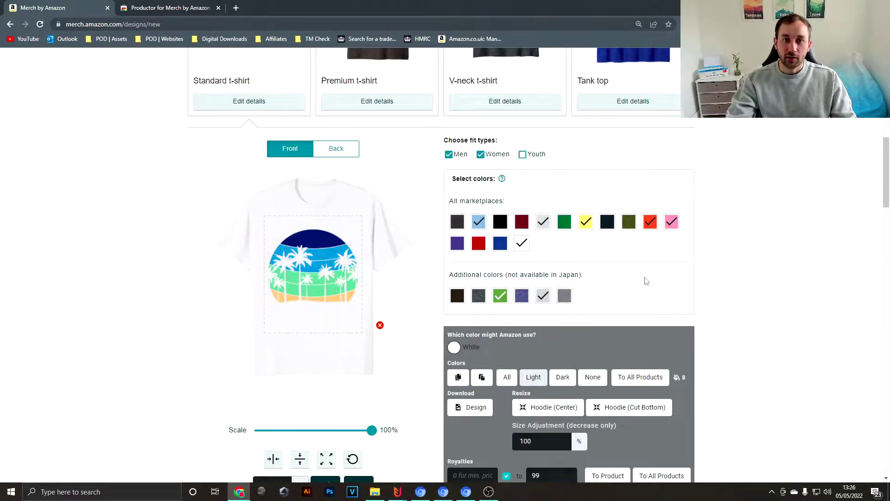
Step: Select all colors for the standard t-shirt, leaving out the maroon, red and purple ones
scroll(618, 290, "down", 1)
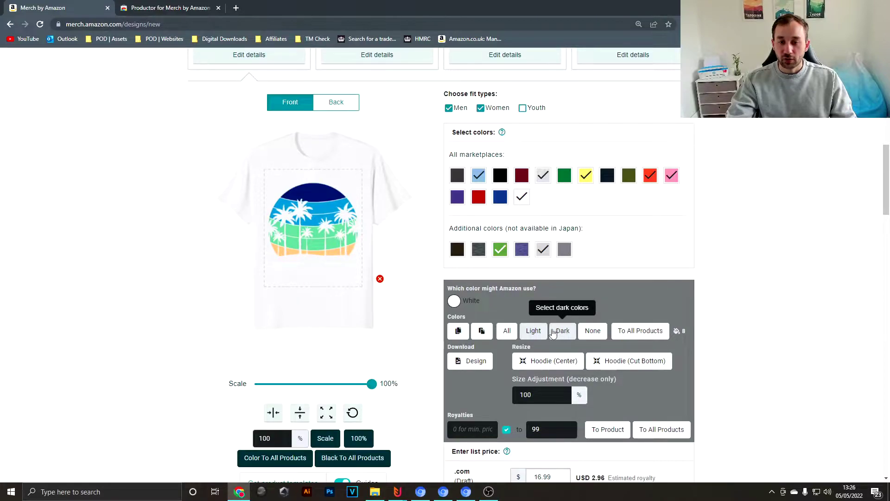
left_click(505, 331)
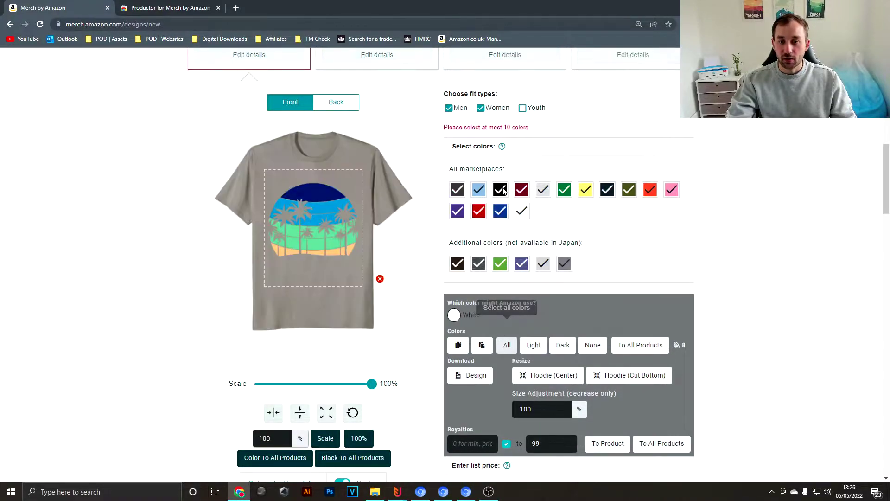
left_click(522, 194)
left_click(479, 210)
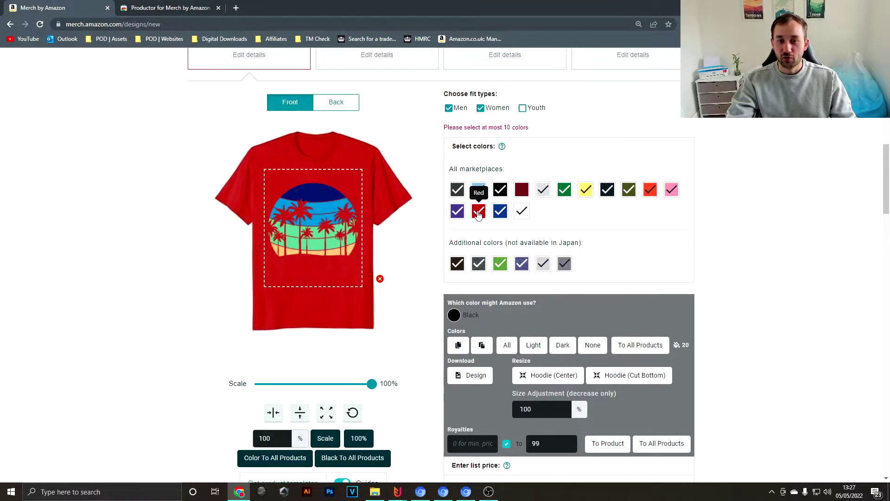
left_click(465, 213)
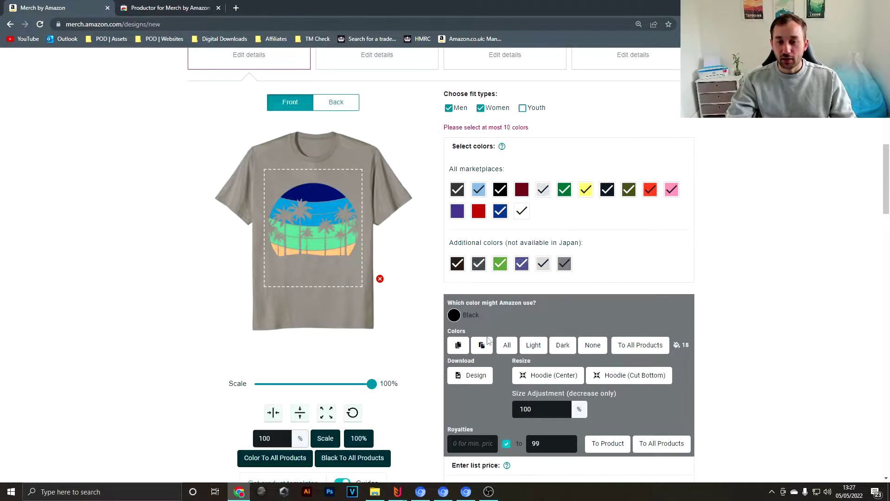
scroll(487, 349, "up", 6)
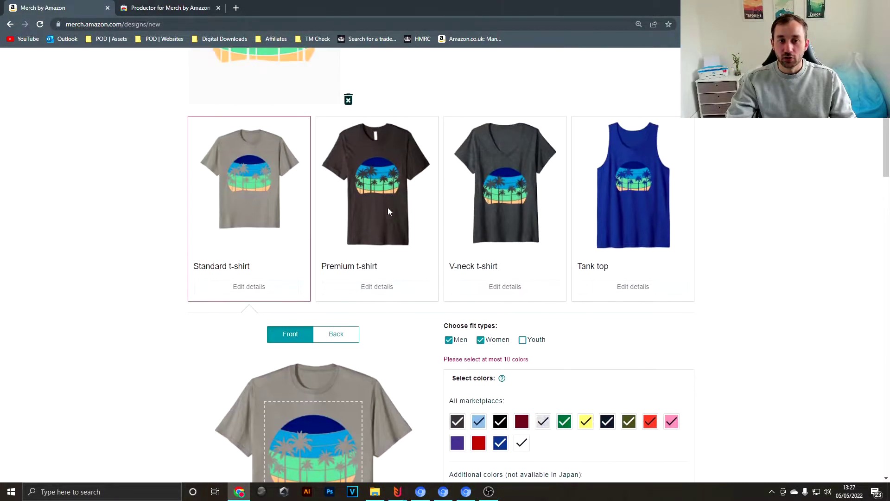
scroll(401, 283, "down", 5)
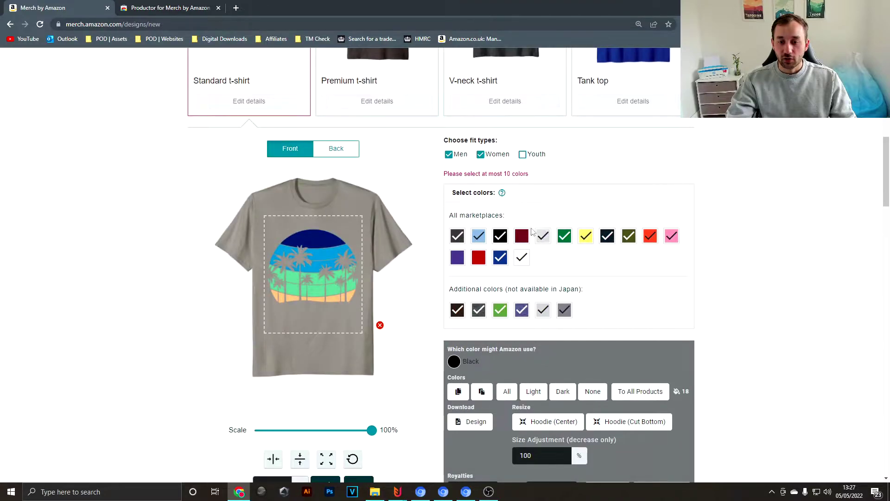
Step: Select only the light colors for the standard t-shirt and copy that color selection to the premium t-shirt
left_click(533, 391)
left_click(460, 377)
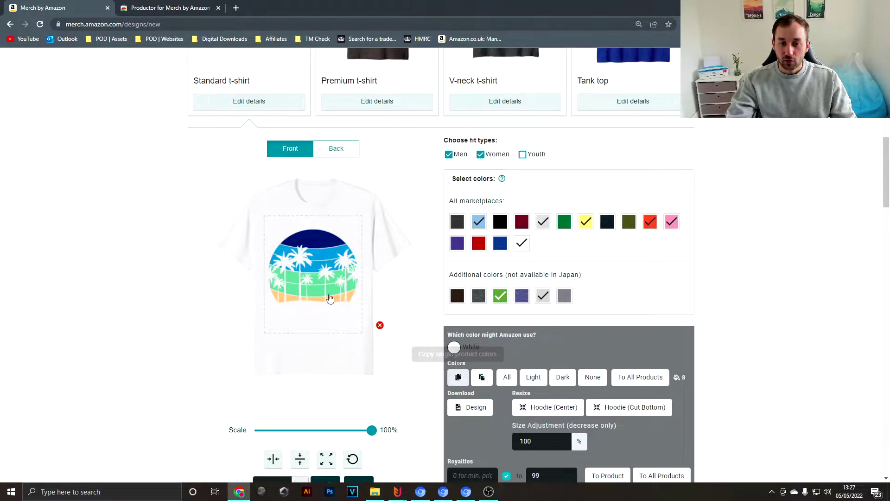
scroll(408, 315, "up", 3)
left_click(384, 250)
scroll(407, 278, "down", 3)
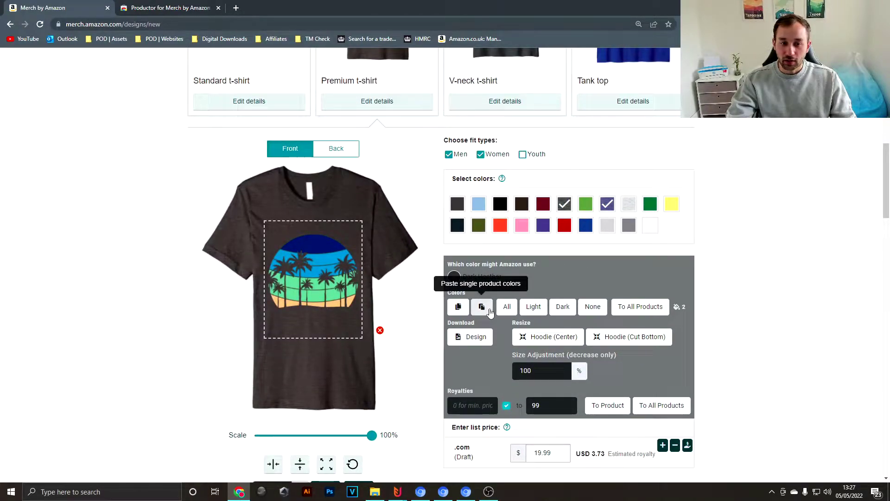
left_click(482, 307)
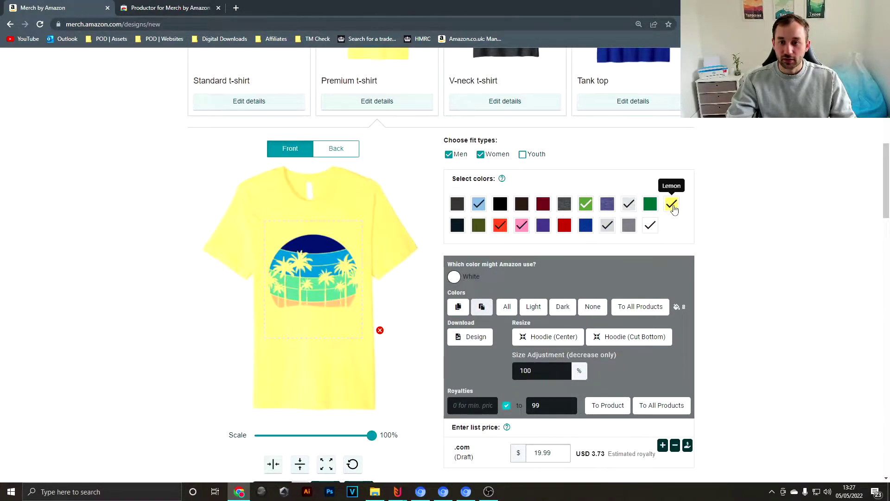
Step: Apply the premium t-shirt's color selection to all products
scroll(658, 223, "up", 2)
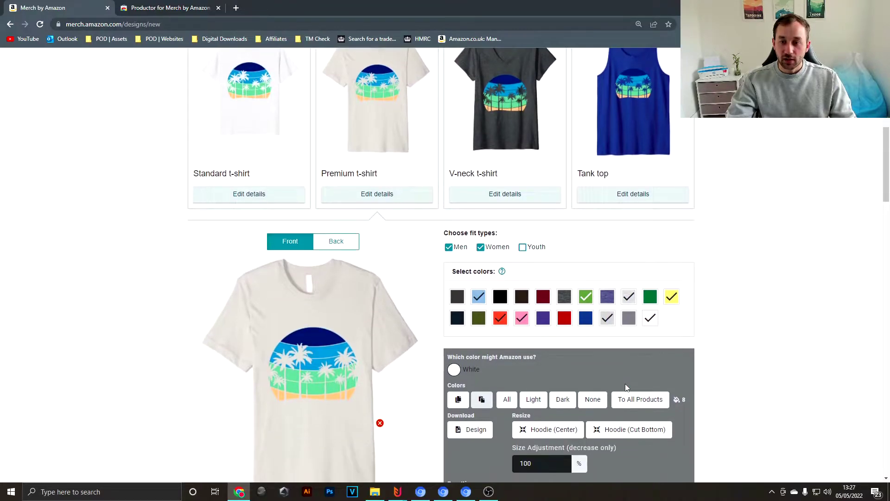
scroll(638, 389, "down", 1)
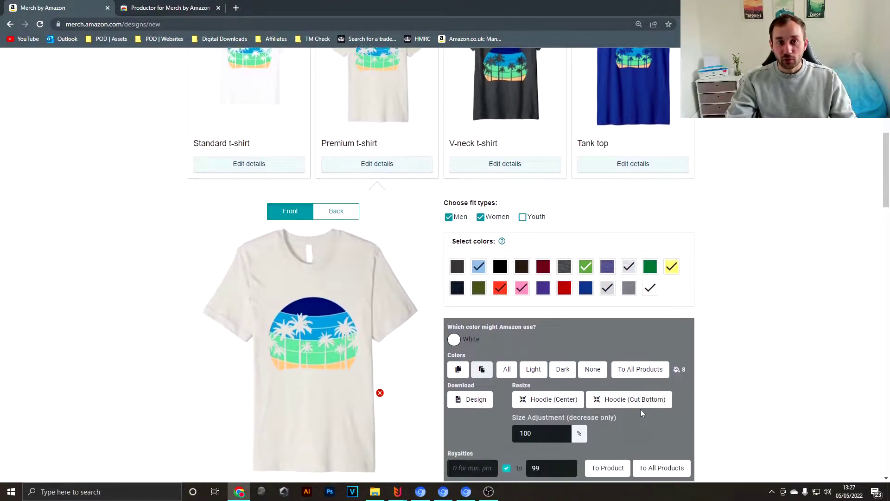
left_click(655, 355)
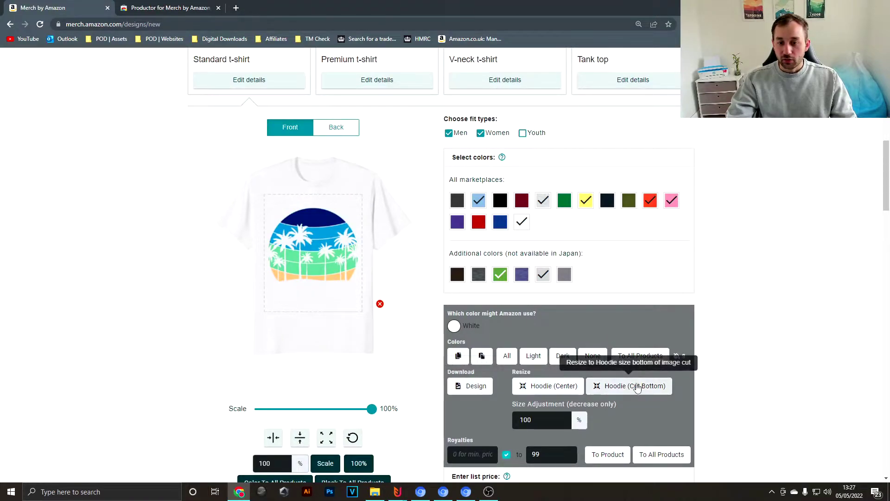
Step: Set the royalties to 5 and assign them to the standard t-shirt
scroll(623, 402, "down", 1)
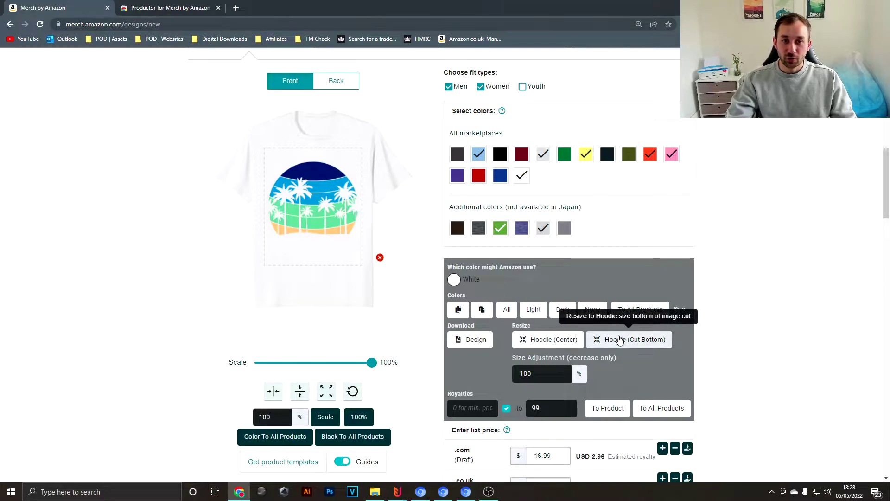
scroll(614, 337, "down", 1)
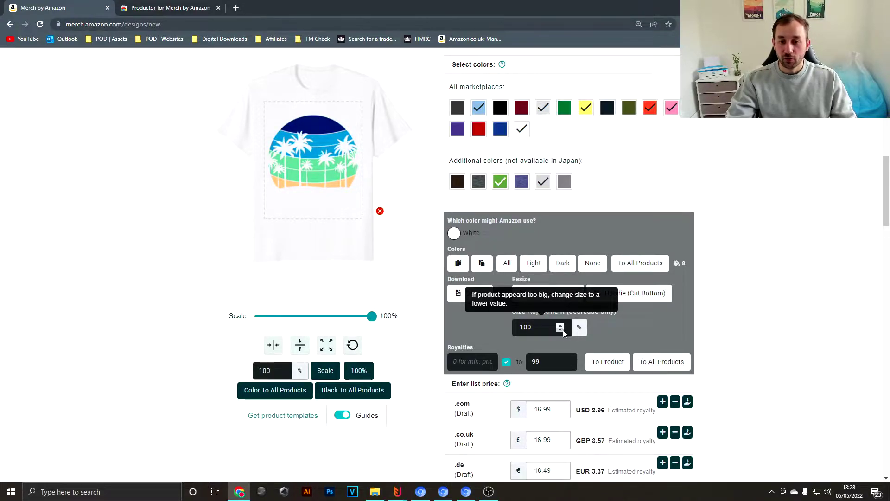
scroll(450, 319, "down", 1)
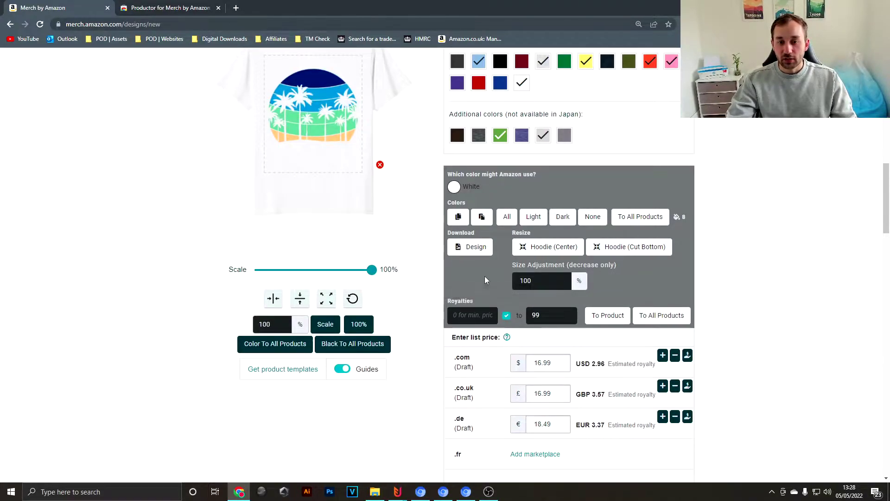
scroll(485, 276, "down", 1)
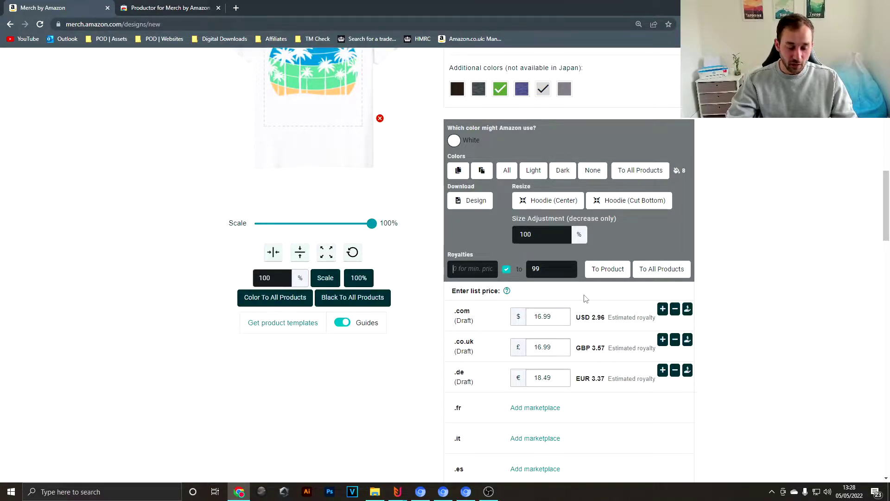
type("5")
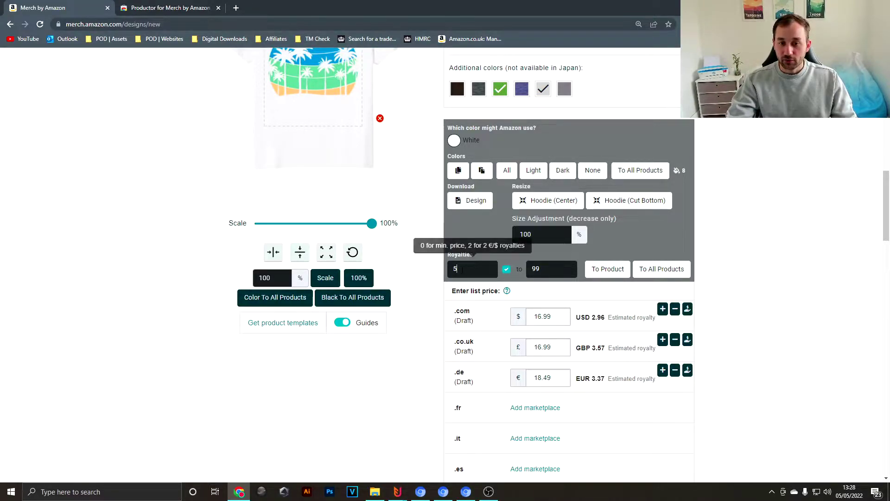
scroll(598, 327, "up", 1)
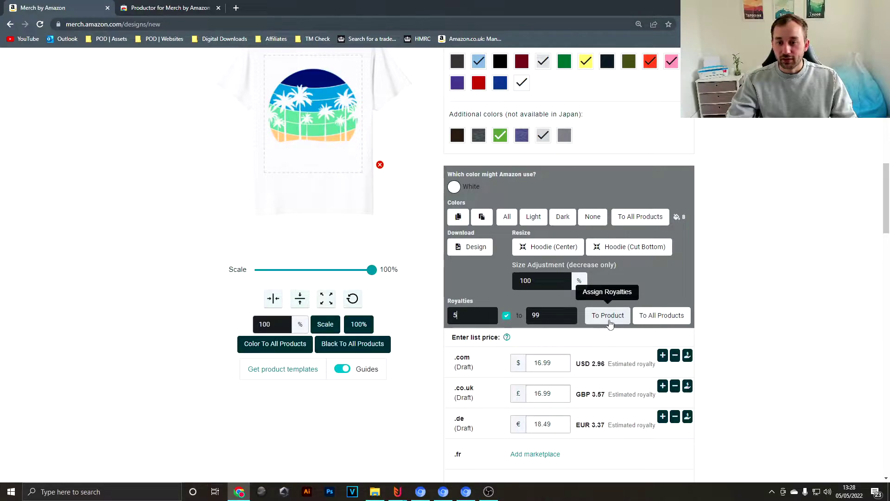
left_click(608, 320)
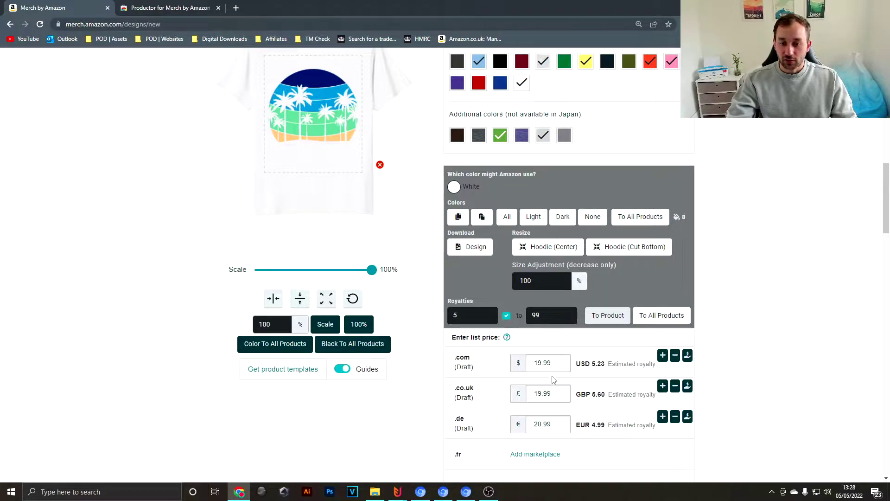
Step: Assign the royalties of 5 to all products
scroll(552, 367, "down", 1)
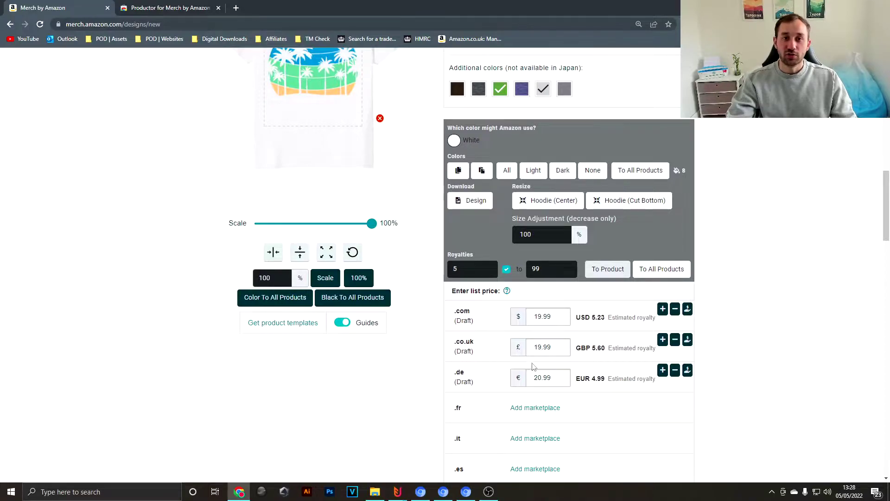
scroll(547, 373, "up", 1)
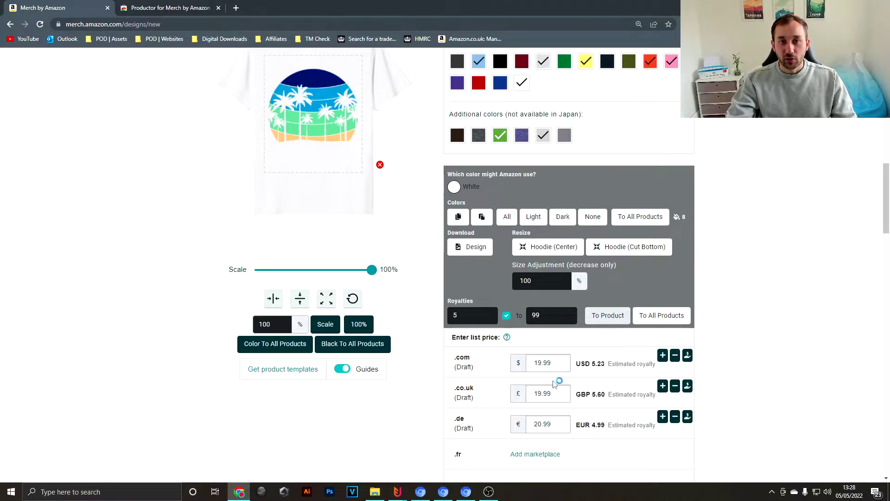
scroll(556, 379, "up", 1)
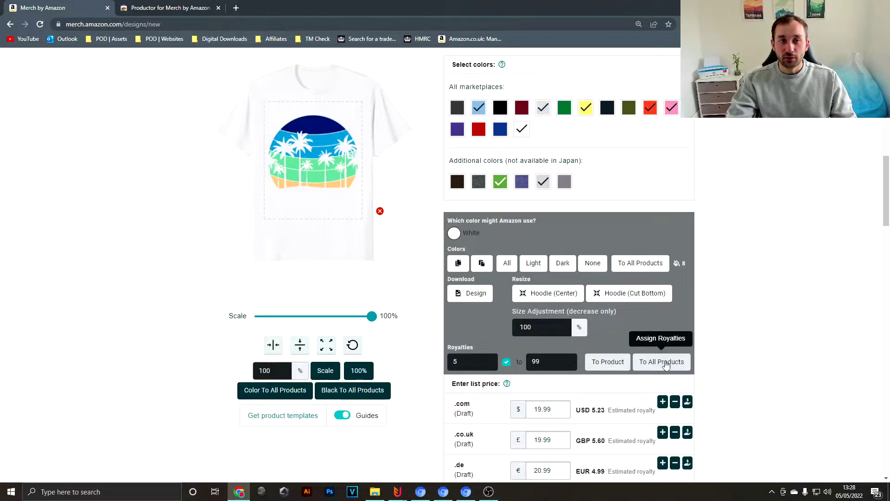
left_click(666, 365)
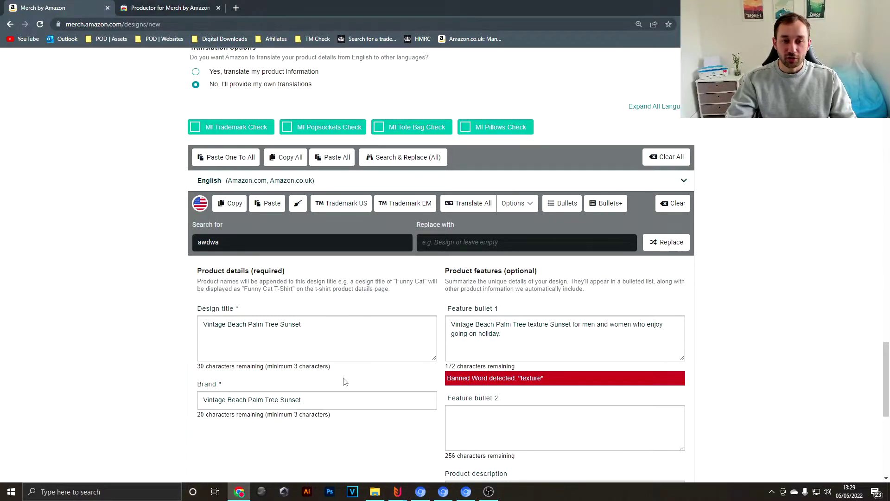
Step: Run the US trademark check on the English product details and review the trademarks found for the word Beach
scroll(344, 380, "up", 1)
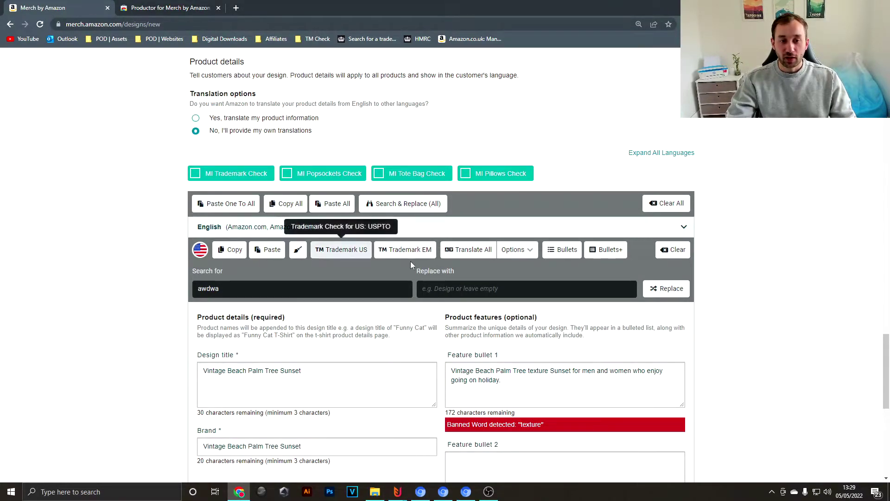
scroll(419, 308, "down", 1)
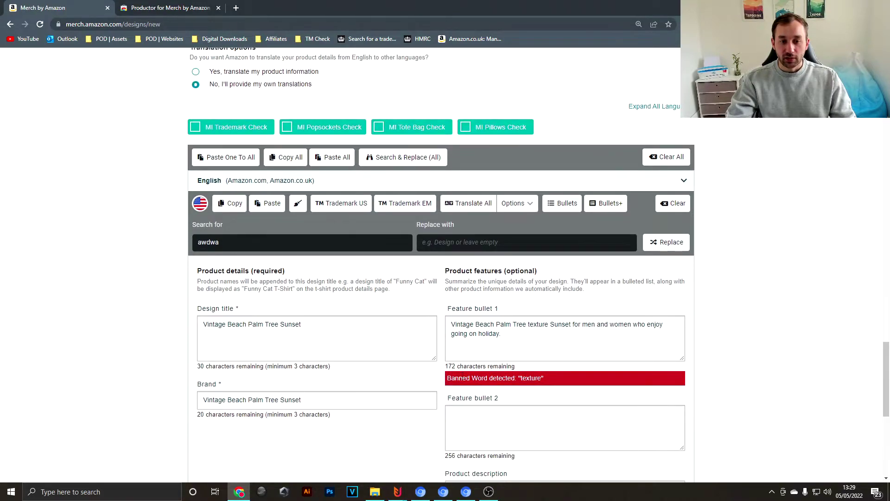
left_click(344, 206)
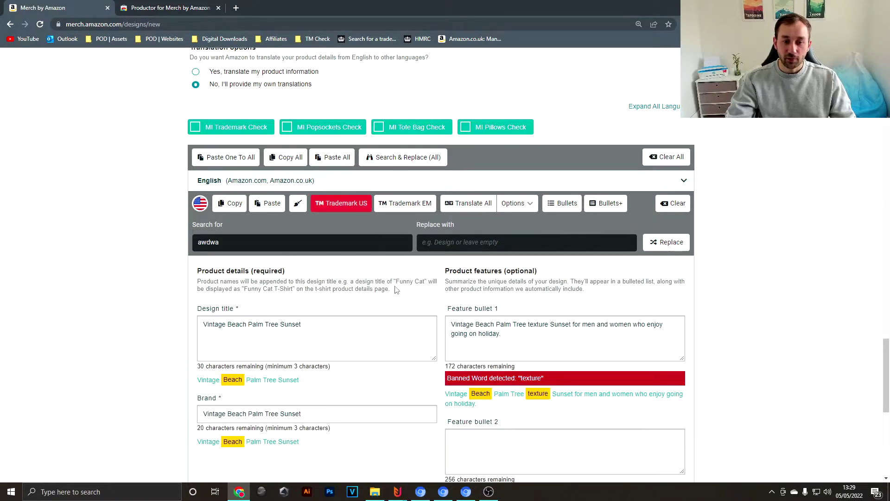
scroll(398, 296, "down", 1)
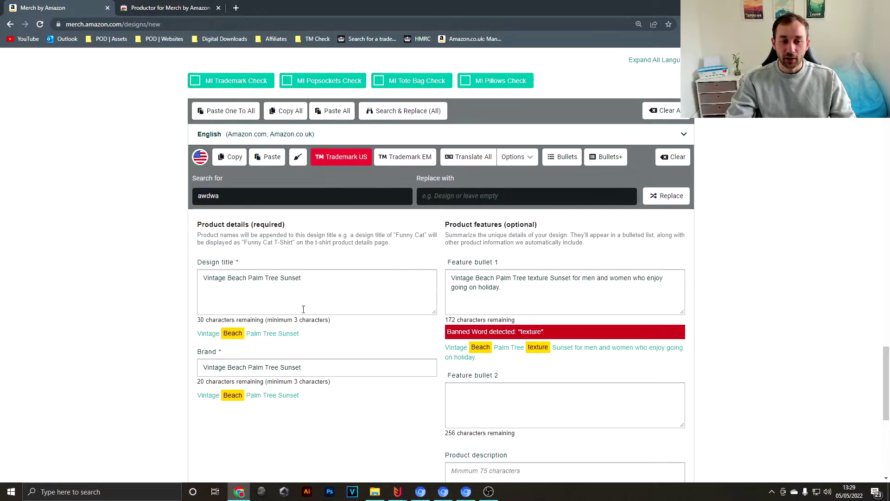
left_click(230, 335)
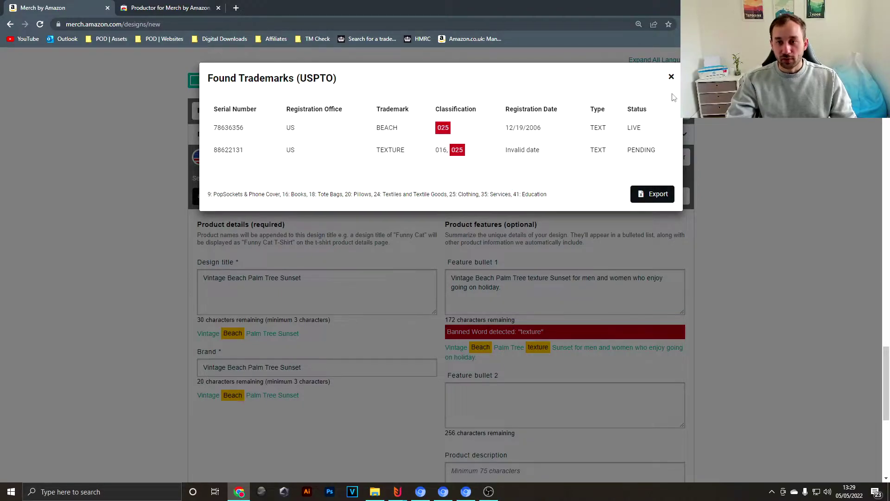
left_click(670, 76)
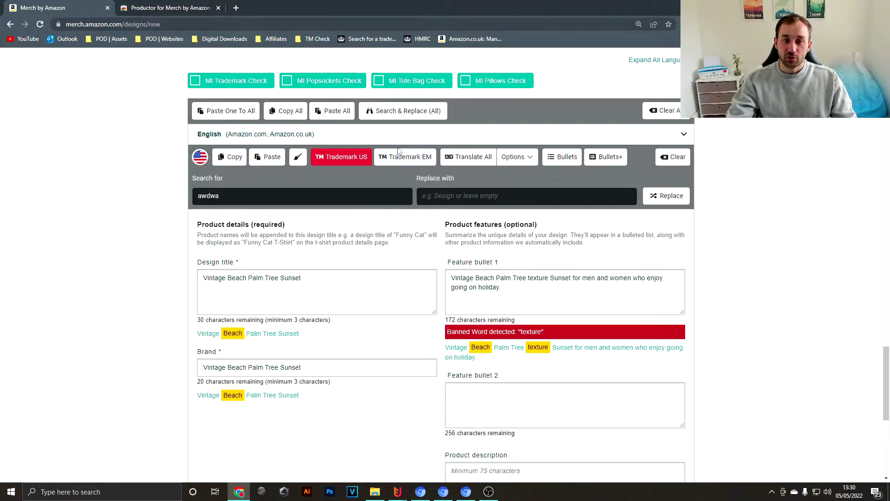
Step: Open the extension settings and examine the trademark check classes for USPTO, DPMA and EUIPO
scroll(888, 263, "up", 15)
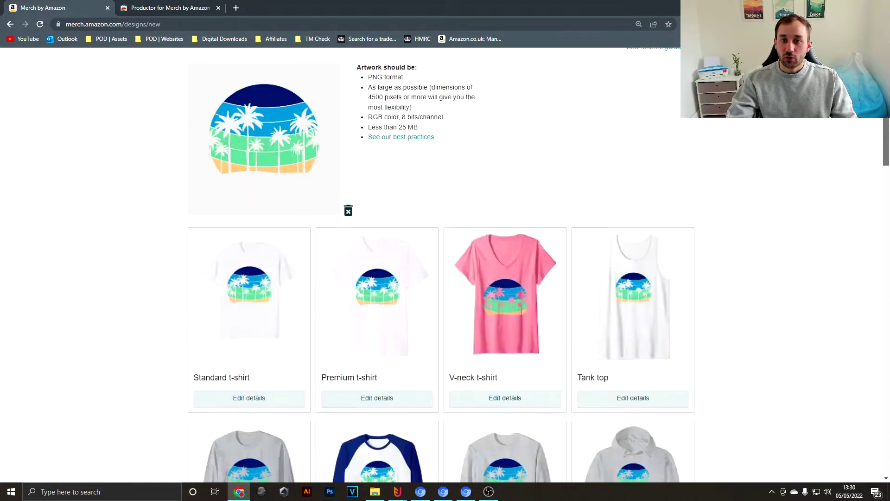
left_click(533, 115)
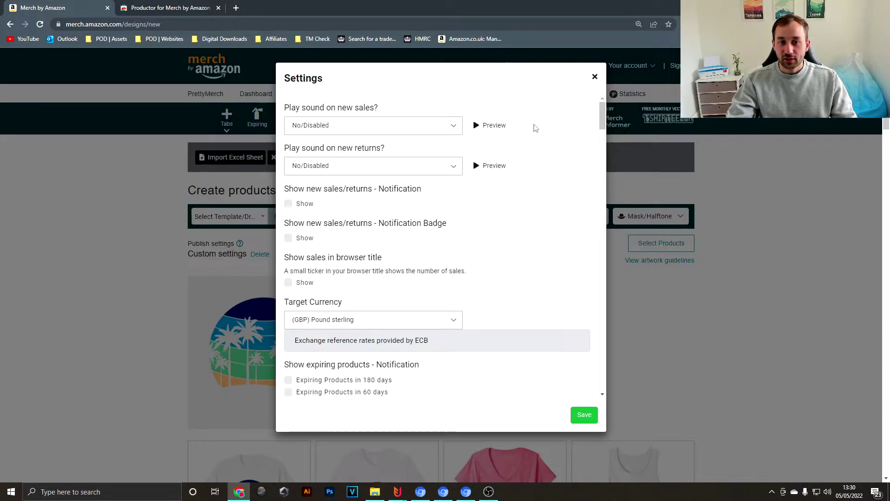
left_click_drag(604, 118, 580, 292)
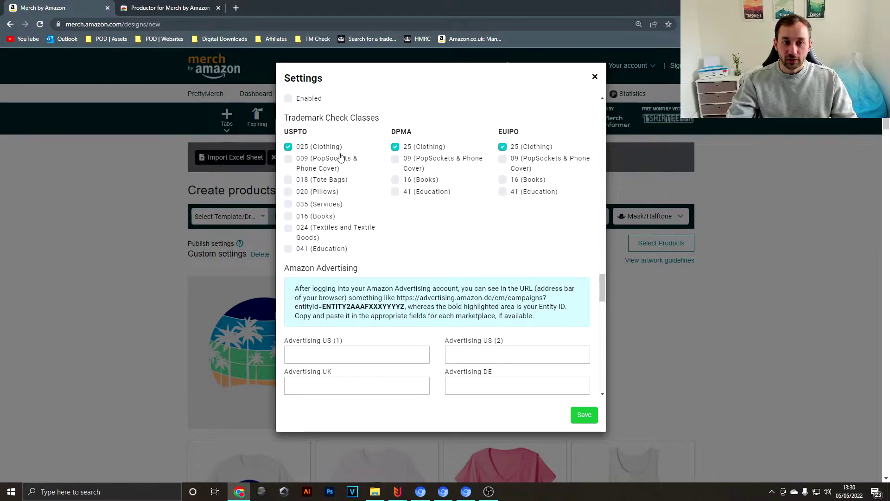
scroll(333, 167, "up", 1)
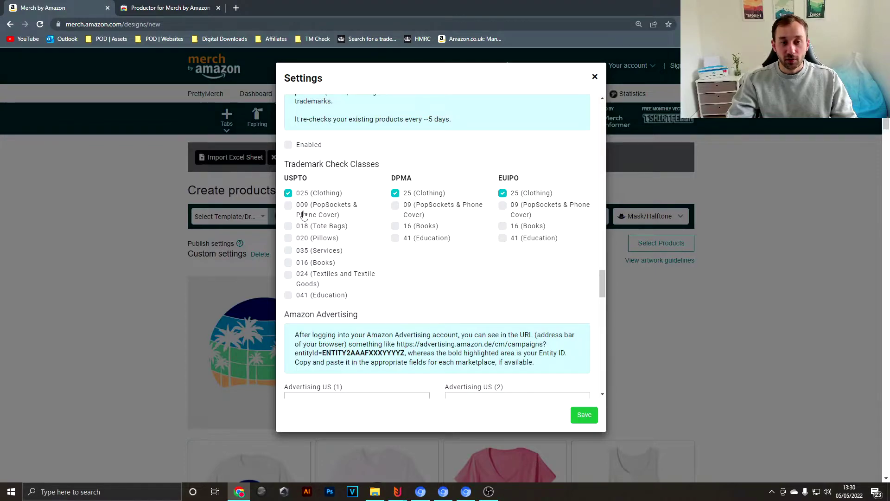
Step: Enable the USPTO class 009 (PopSockets & Phone Cover), disable it again, and save the settings
left_click(291, 207)
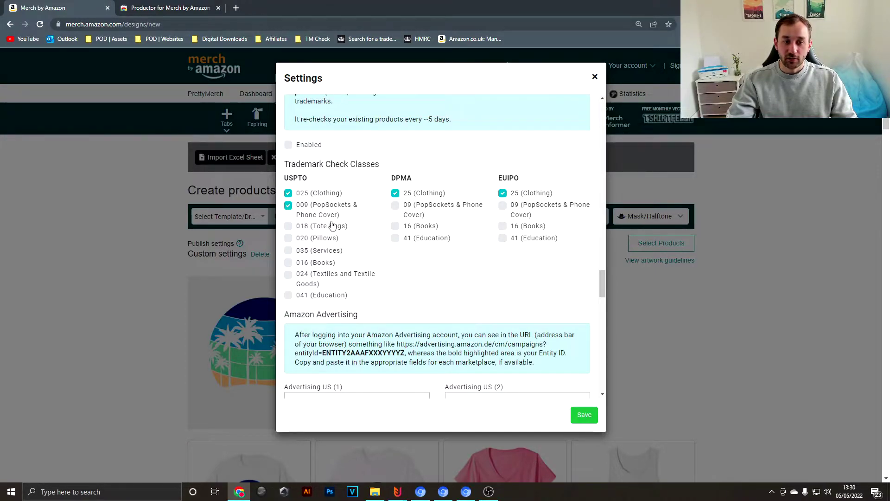
left_click(297, 204)
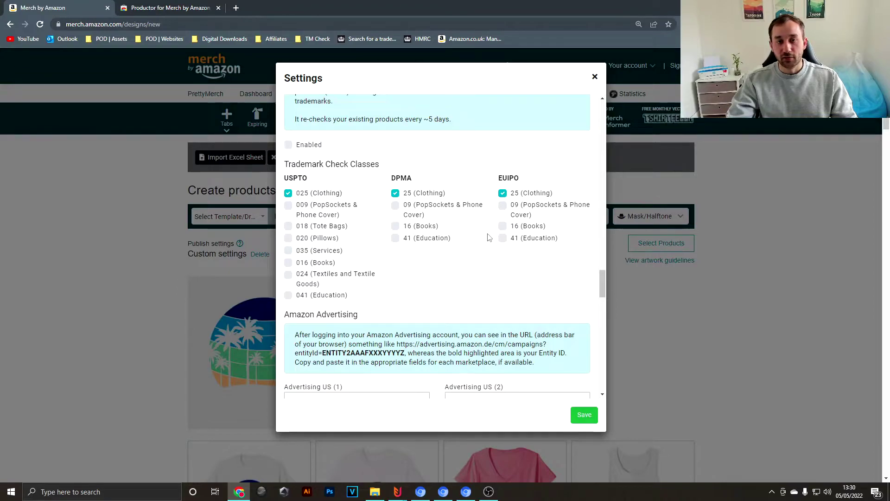
scroll(488, 231, "down", 2)
scroll(487, 231, "up", 3)
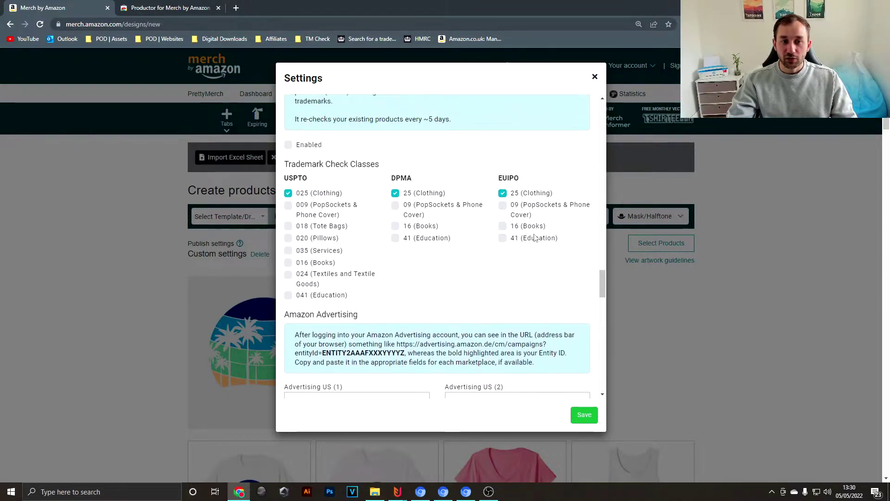
left_click(584, 415)
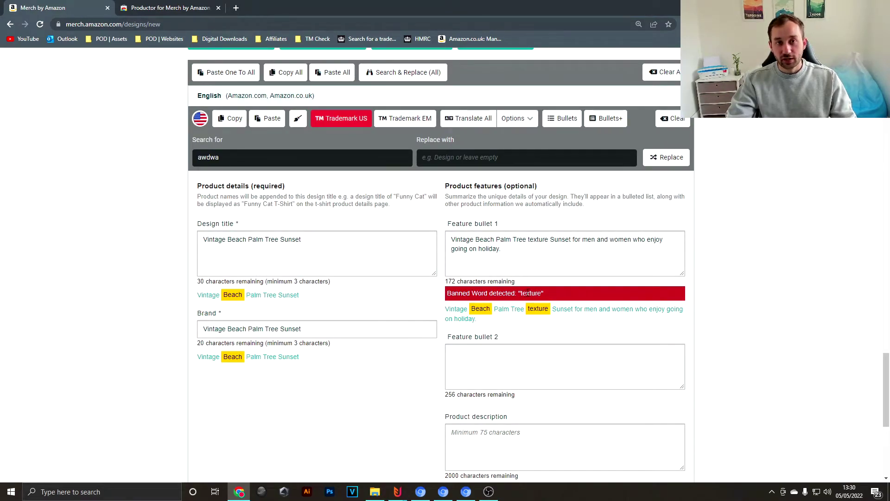
Step: Delete the banned word "texture" from feature bullet 1 of the English product details
scroll(519, 292, "up", 1)
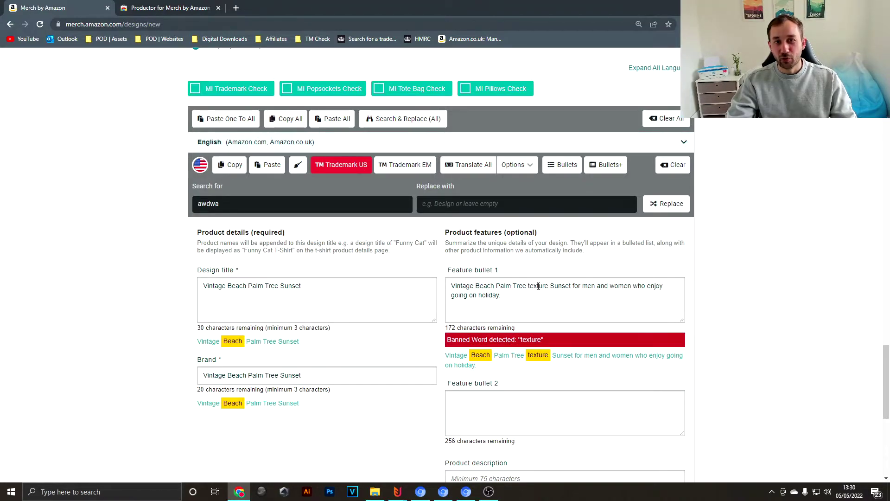
scroll(538, 286, "down", 1)
scroll(484, 274, "up", 1)
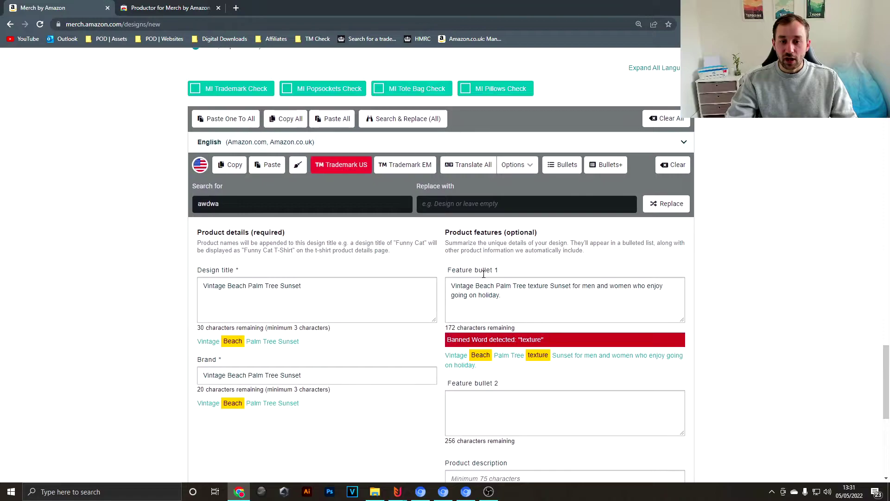
scroll(540, 332, "up", 1)
double_click(530, 332)
key("BackSpace")
scroll(543, 345, "down", 1)
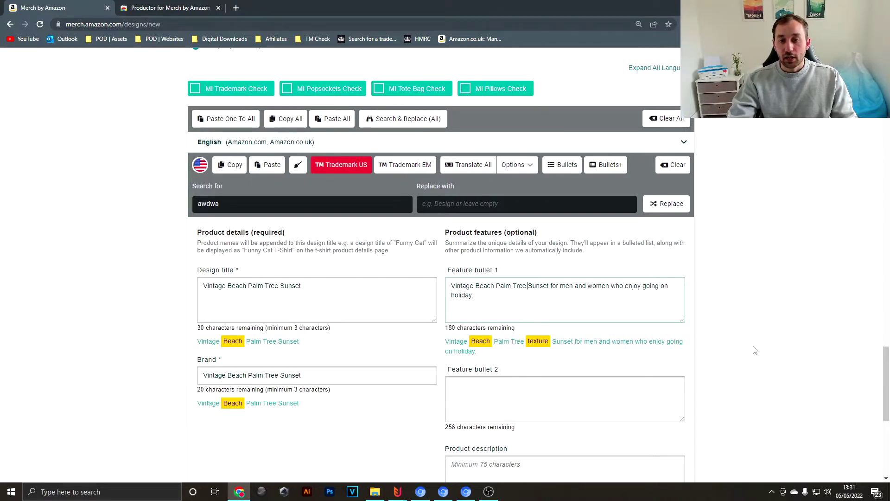
scroll(752, 355, "up", 10)
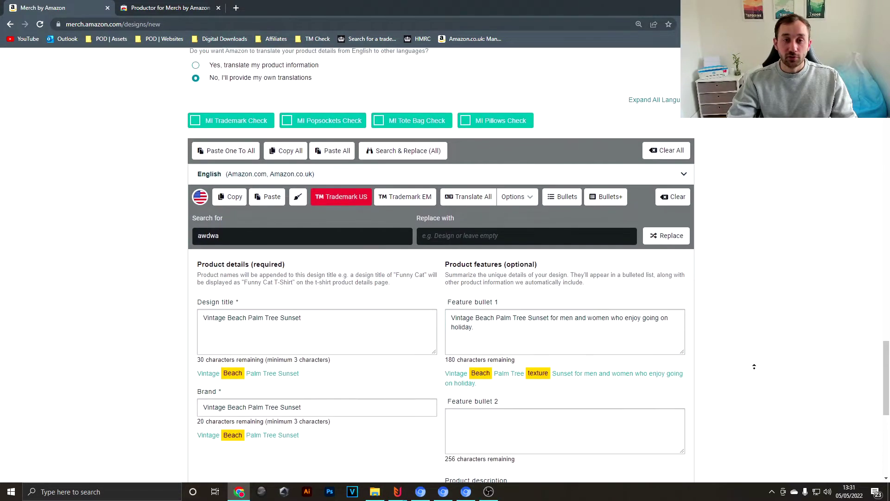
Step: Open the extension settings and try adding "textured" to the English banned words list
scroll(755, 213, "up", 10)
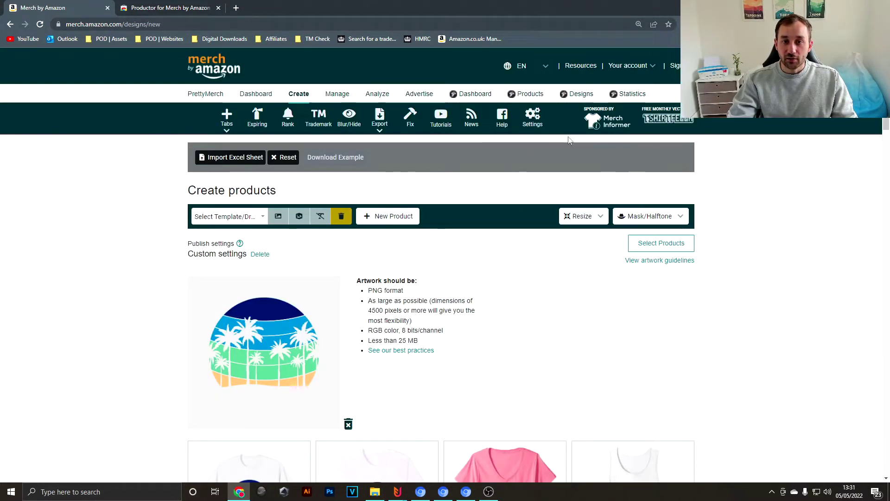
left_click(533, 120)
left_click_drag(602, 115, 607, 172)
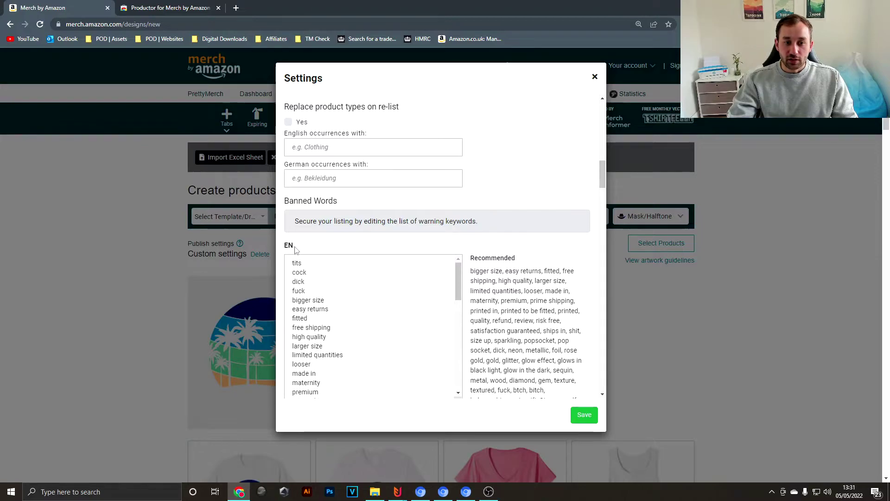
key("Return")
type("textured")
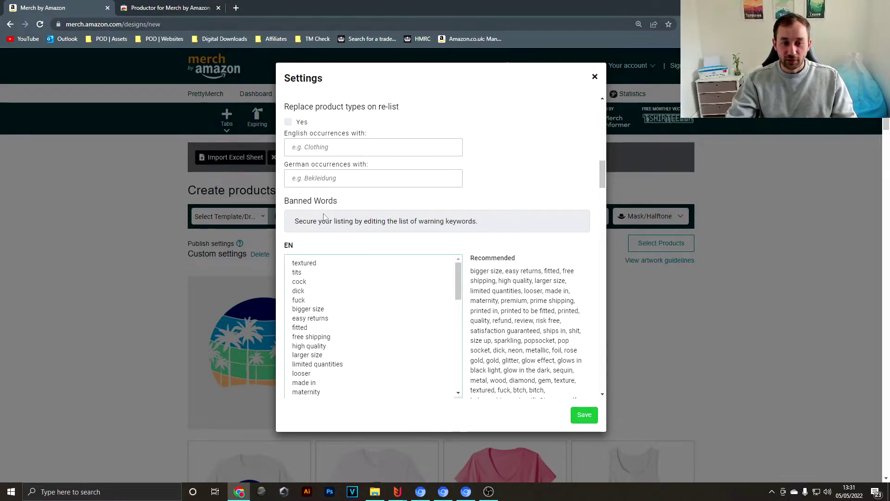
Step: Examine the banned words lists for English, German, French, Italian, Spanish and Japanese, and close the settings
scroll(349, 306, "down", 10)
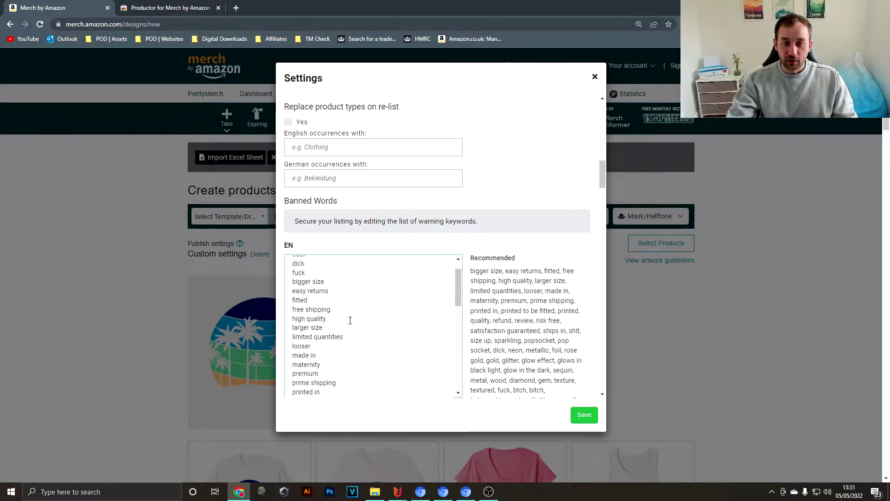
scroll(385, 248, "down", 10)
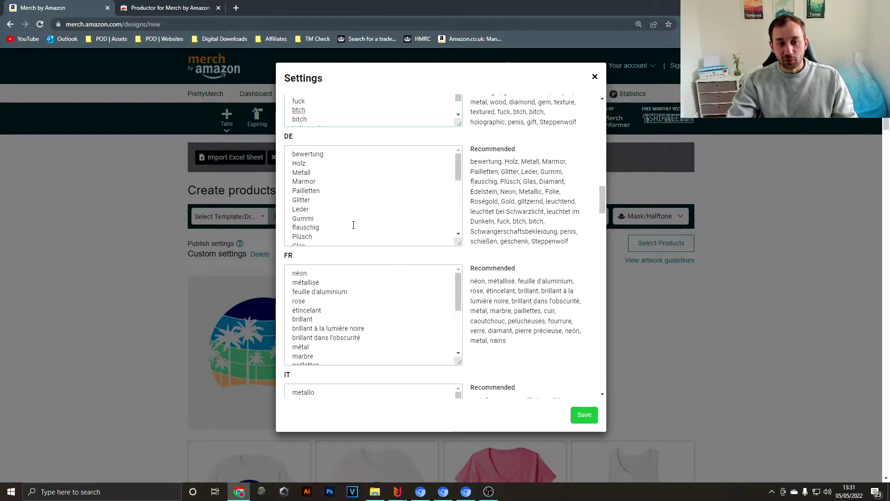
scroll(419, 290, "down", 3)
scroll(545, 264, "down", 3)
scroll(545, 264, "down", 3)
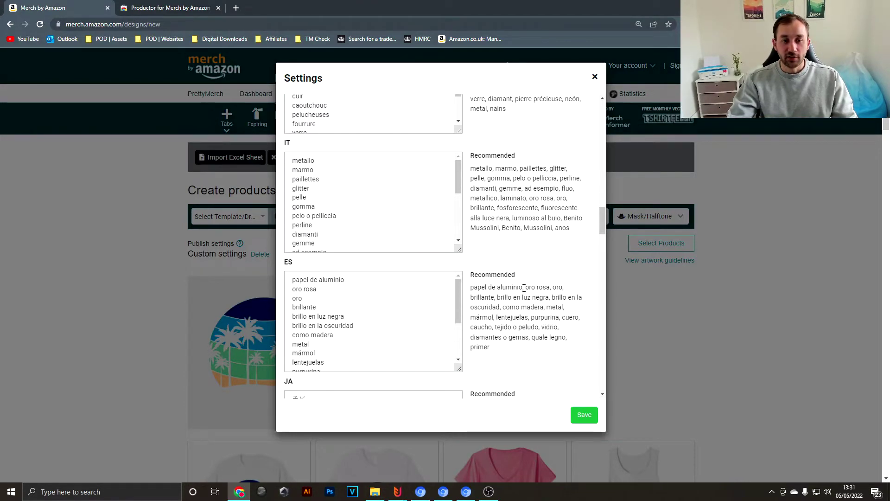
scroll(528, 241, "down", 5)
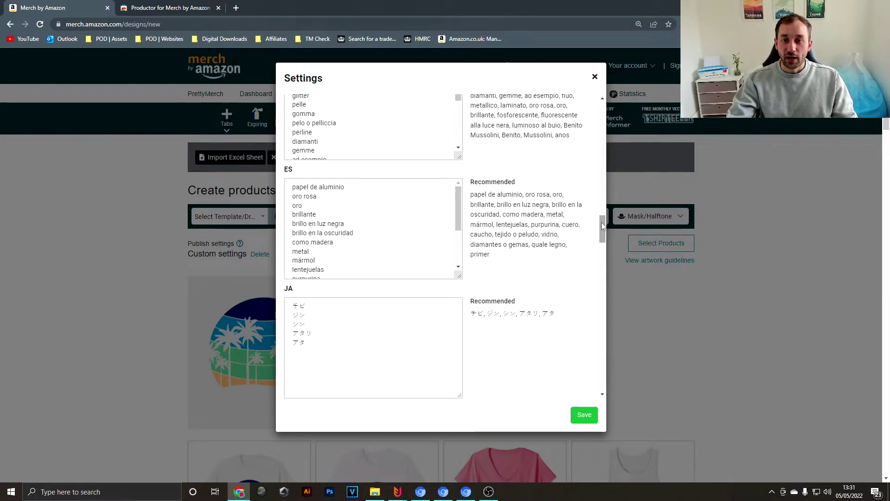
left_click_drag(602, 232, 598, 116)
left_click(595, 77)
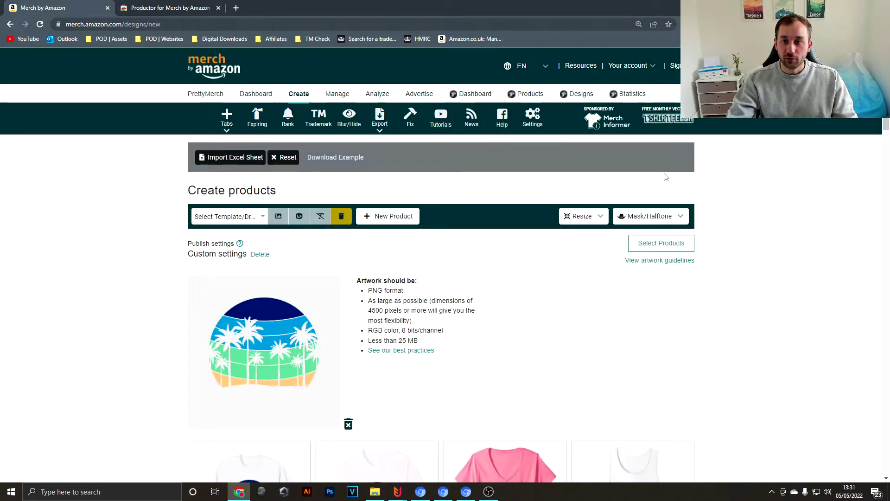
Step: Replace "Vintage" with "Retro" in the product details of all languages using Search & Replace (All)
scroll(375, 265, "down", 15)
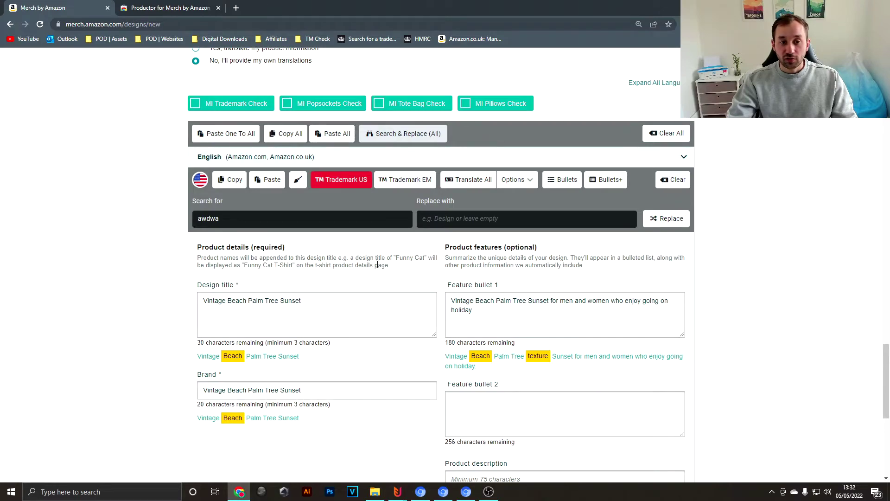
left_click(394, 139)
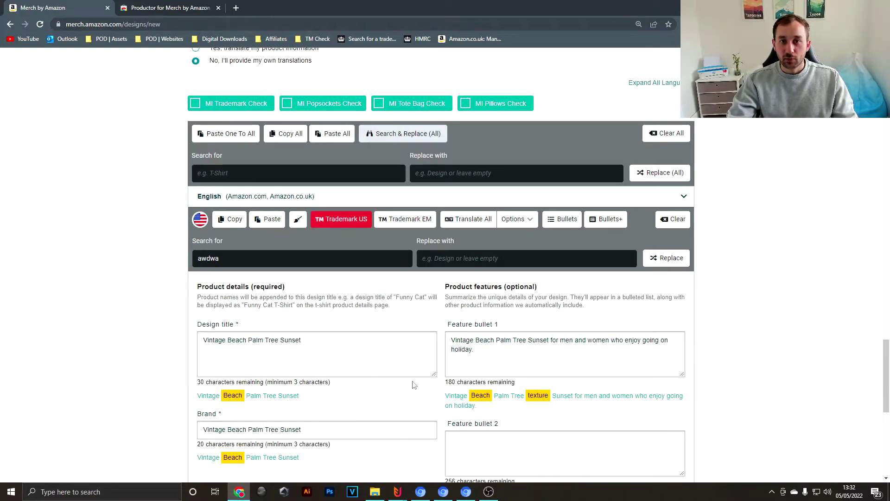
scroll(414, 385, "down", 1)
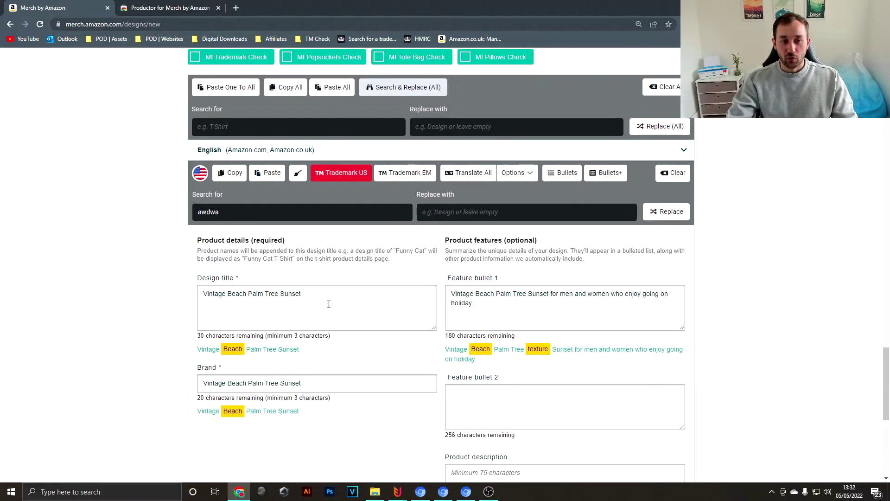
scroll(343, 319, "up", 1)
left_click(304, 173)
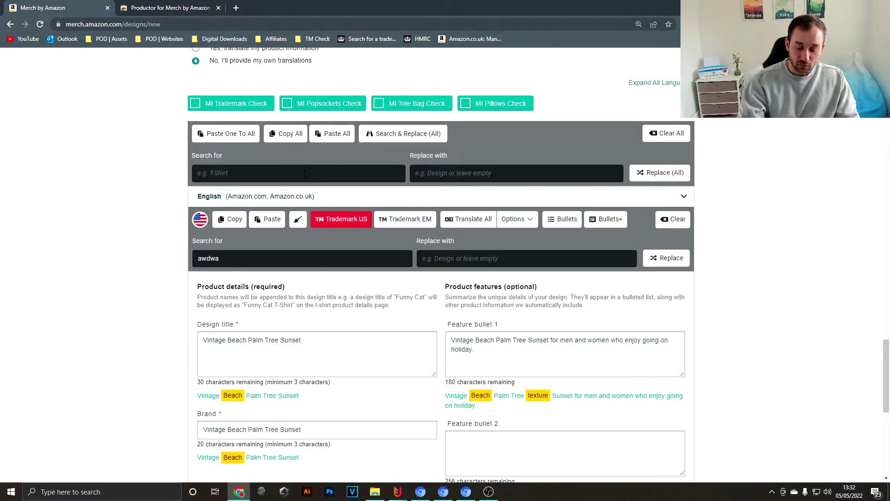
type("Vinta")
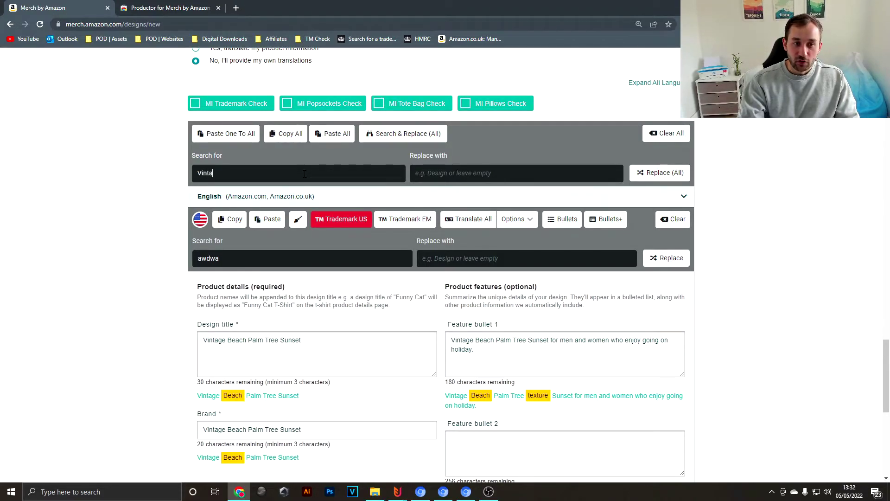
type("Retro")
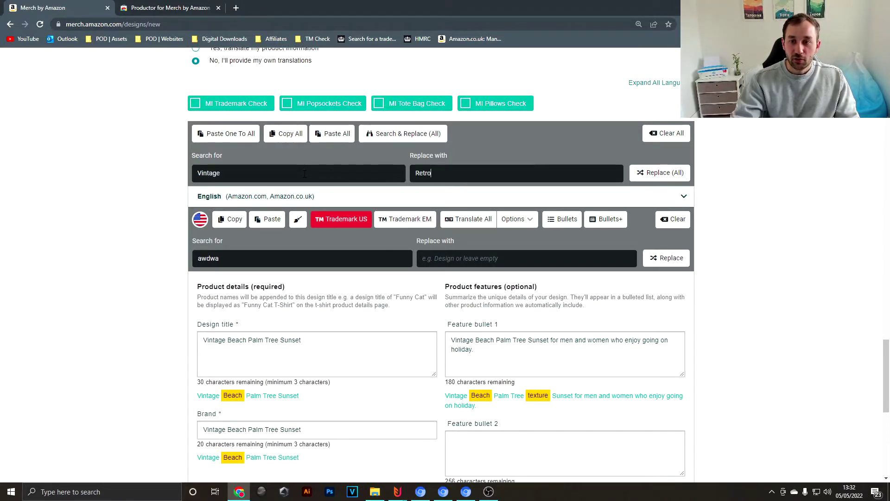
left_click(673, 179)
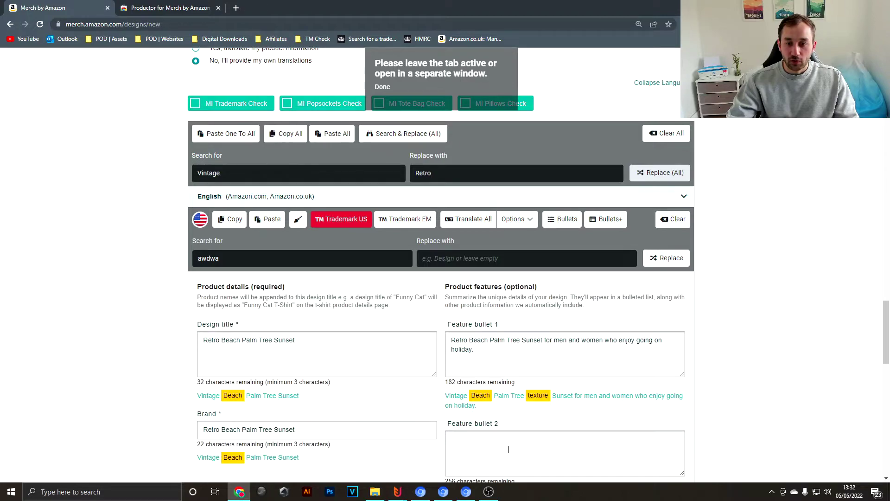
Step: Check the translation options in the product details and save the listing as a Productor Draft
scroll(510, 448, "down", 1)
scroll(417, 278, "up", 2)
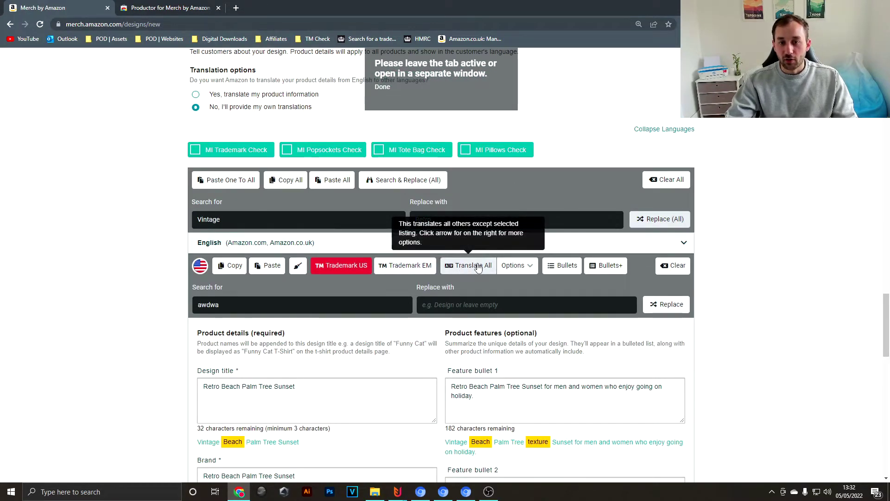
scroll(241, 193, "up", 2)
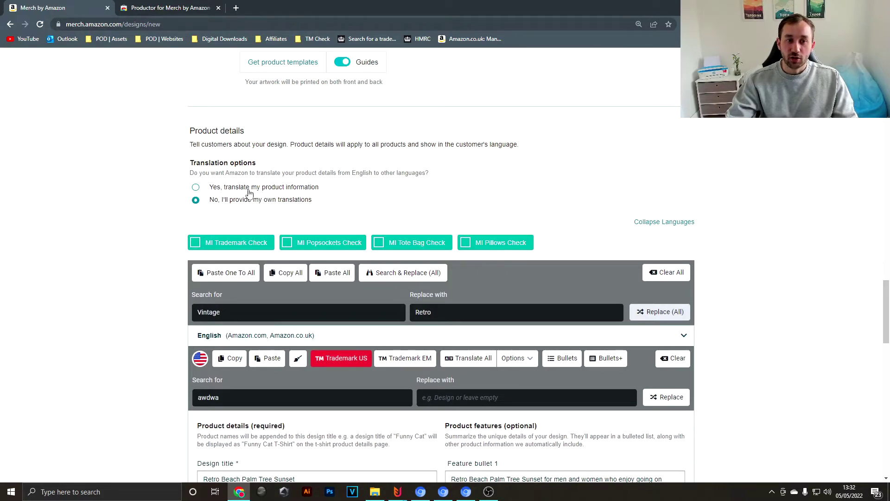
scroll(252, 194, "down", 1)
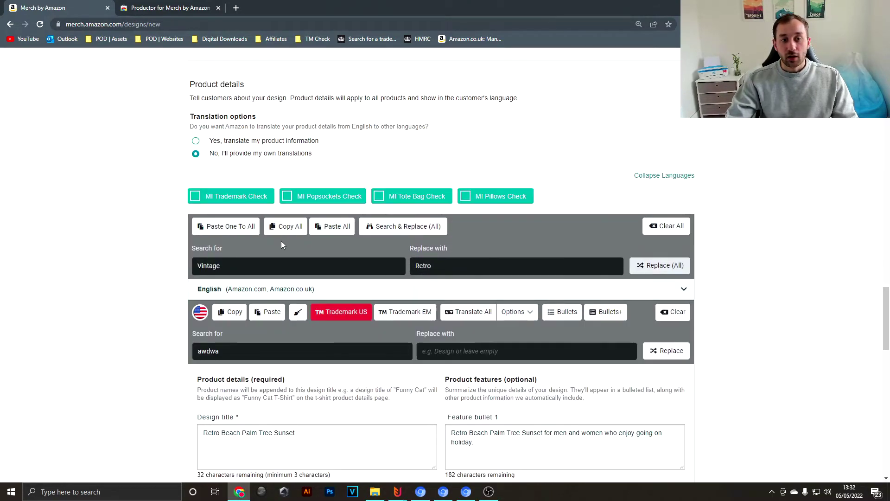
left_click_drag(887, 334, 887, 124)
scroll(887, 203, "down", 3)
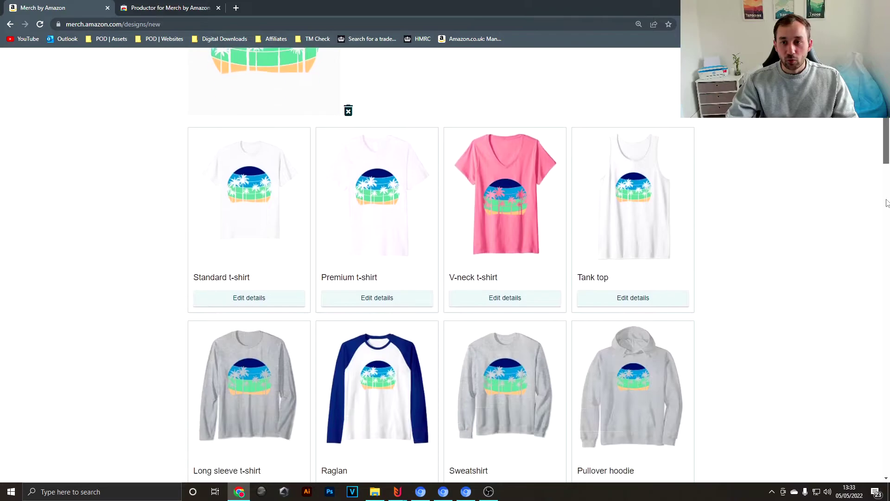
left_click_drag(887, 203, 848, 484)
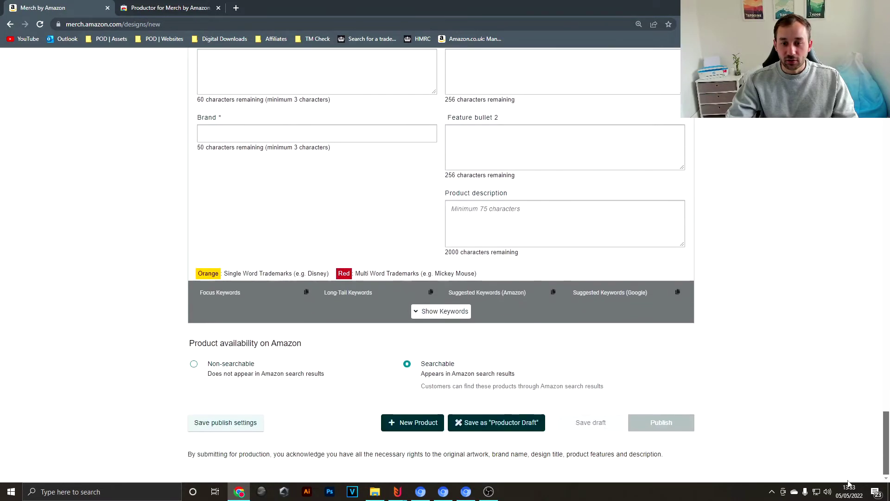
left_click(489, 423)
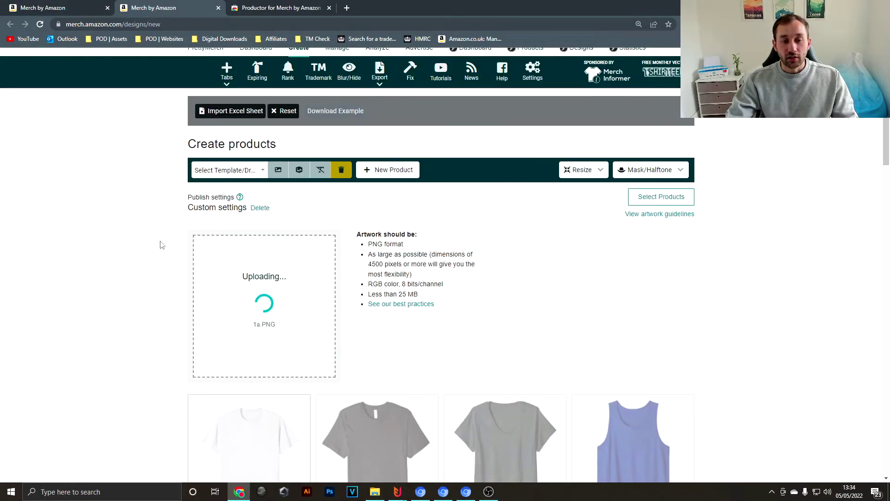
Step: Choose the saved draft "Retro Beach Palm Tree Sunset" as the template for the new palm tree design
scroll(296, 299, "down", 1)
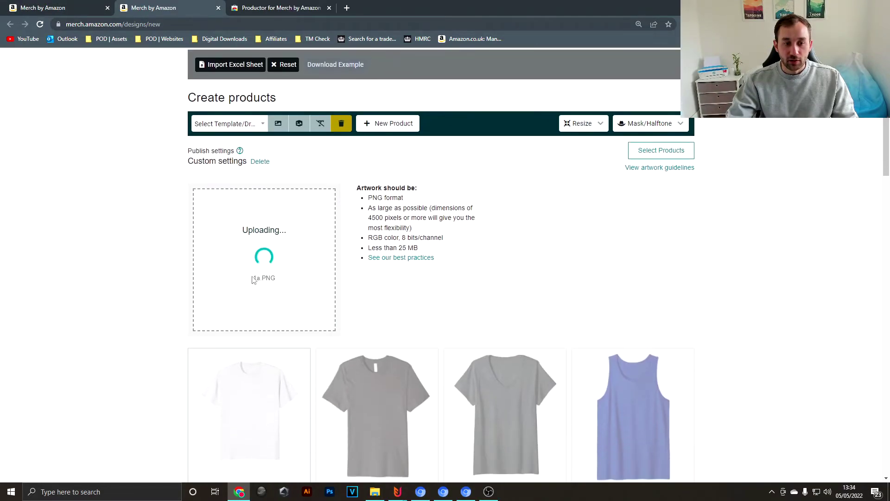
scroll(288, 278, "up", 1)
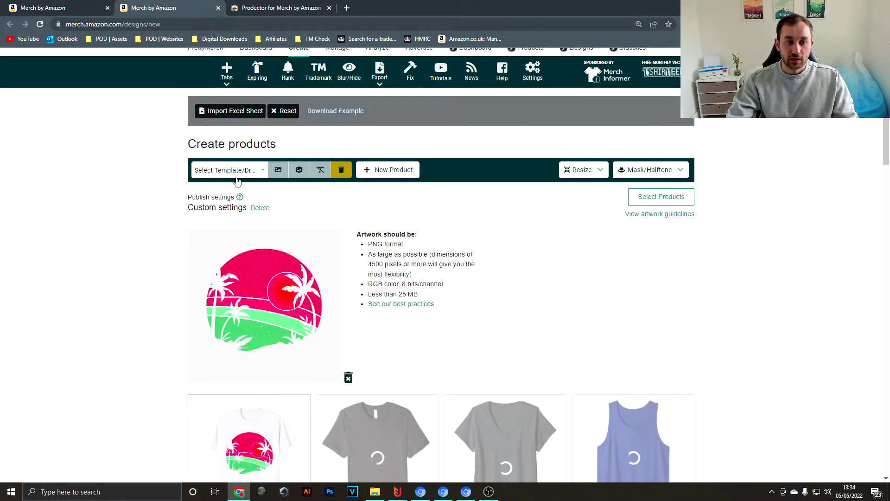
left_click(240, 178)
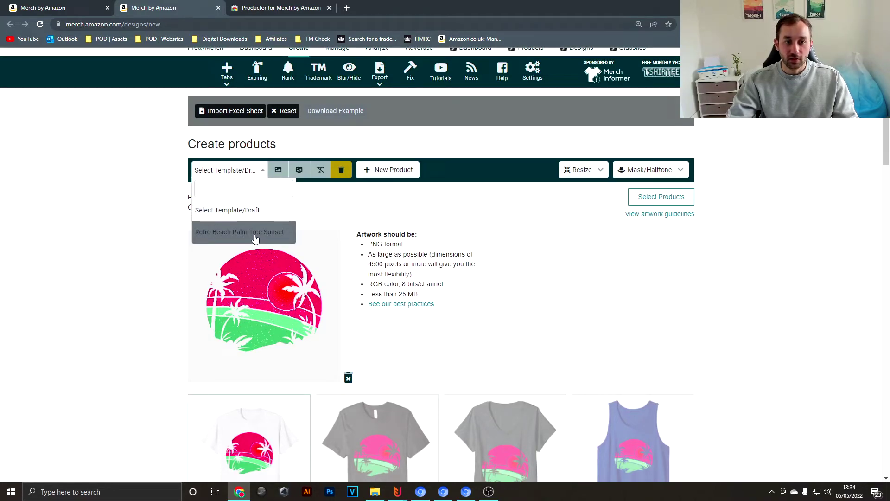
left_click(255, 237)
Step: Examine the options for applying the selected draft with texts and images, with text only, or without both
scroll(276, 223, "up", 1)
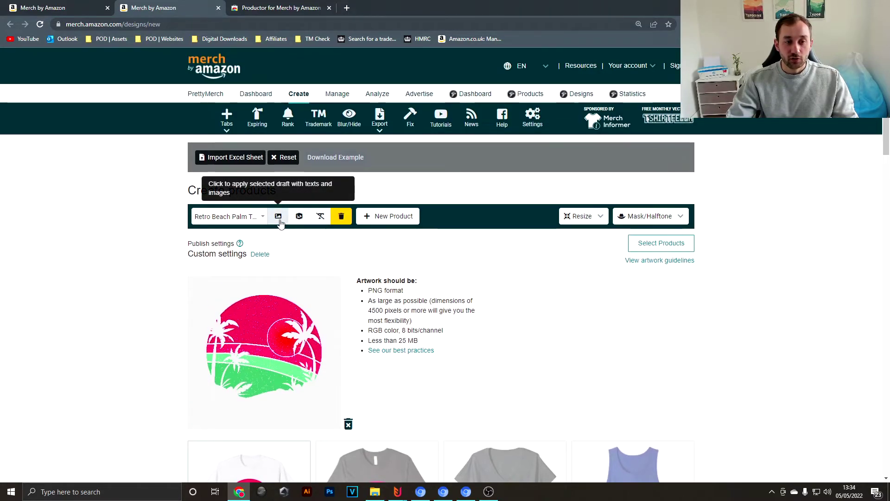
left_click(280, 217)
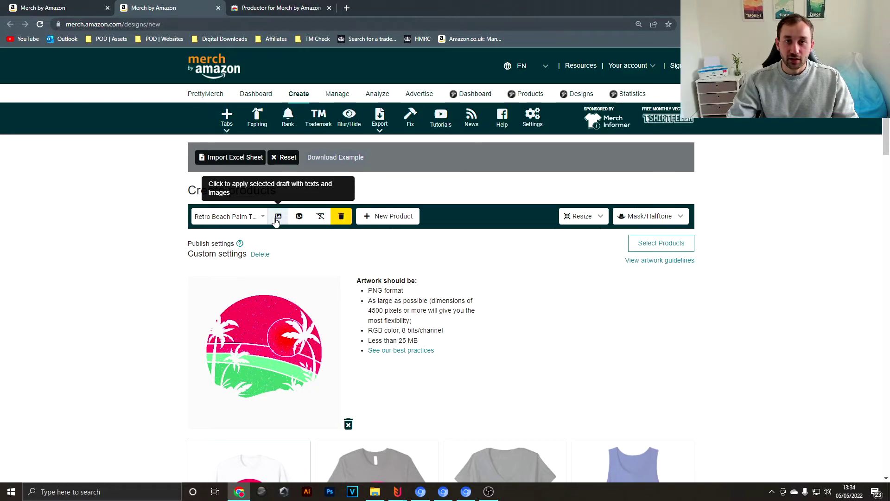
scroll(287, 215, "down", 5)
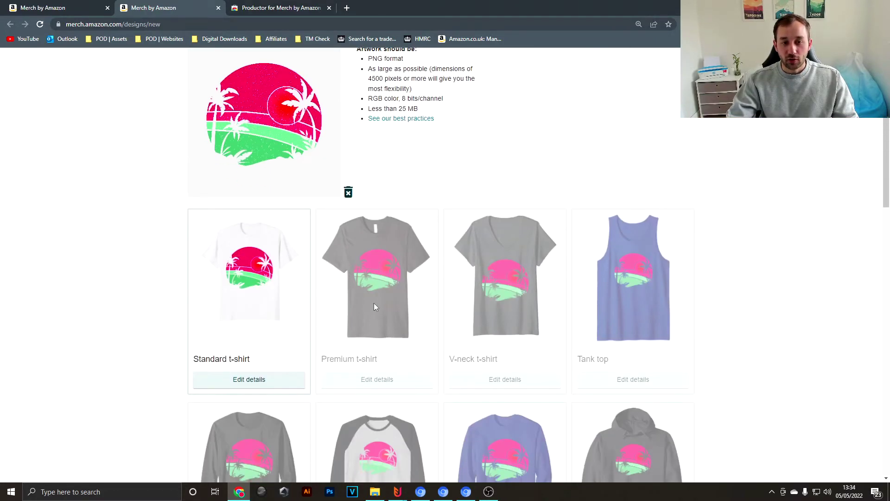
left_click_drag(888, 155, 889, 134)
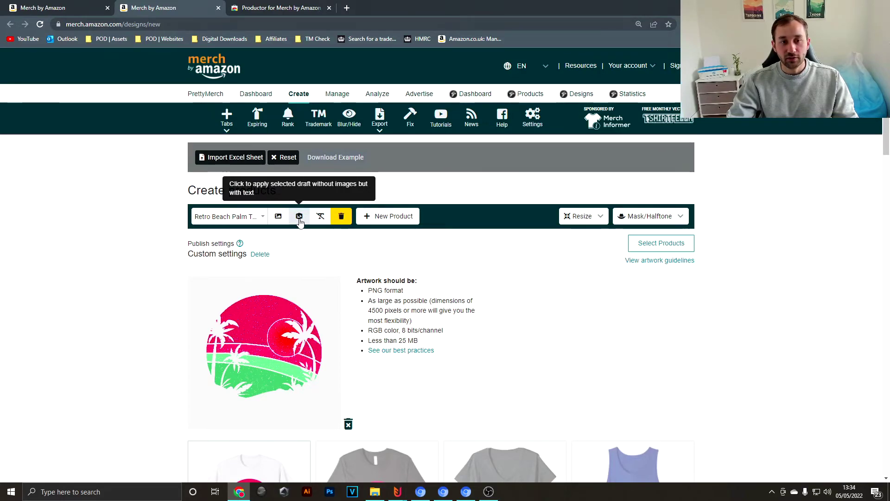
scroll(274, 352, "down", 2)
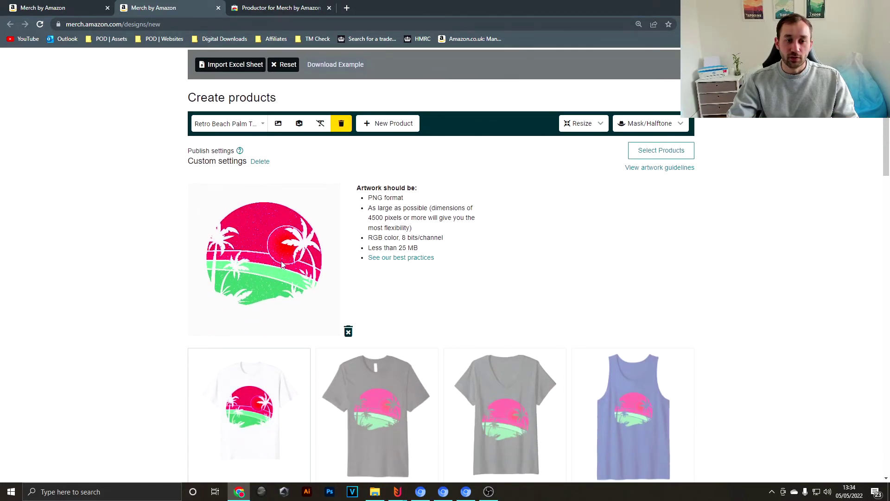
scroll(325, 283, "up", 2)
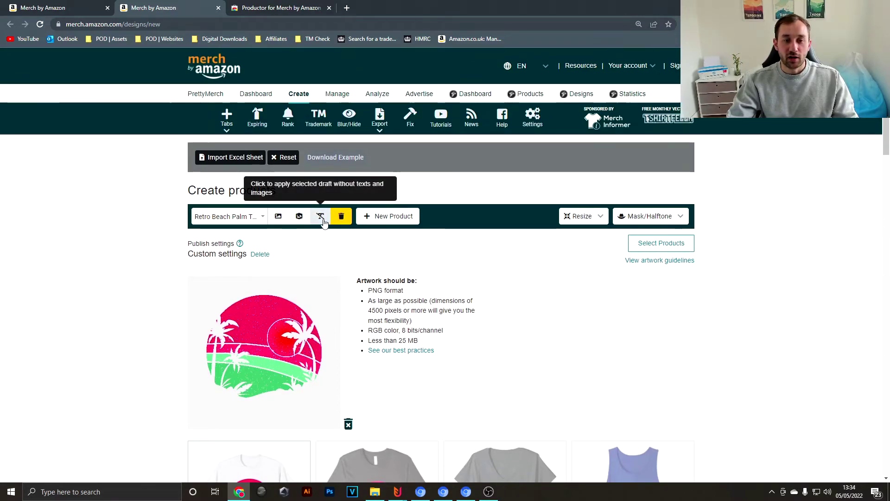
scroll(299, 305, "down", 4)
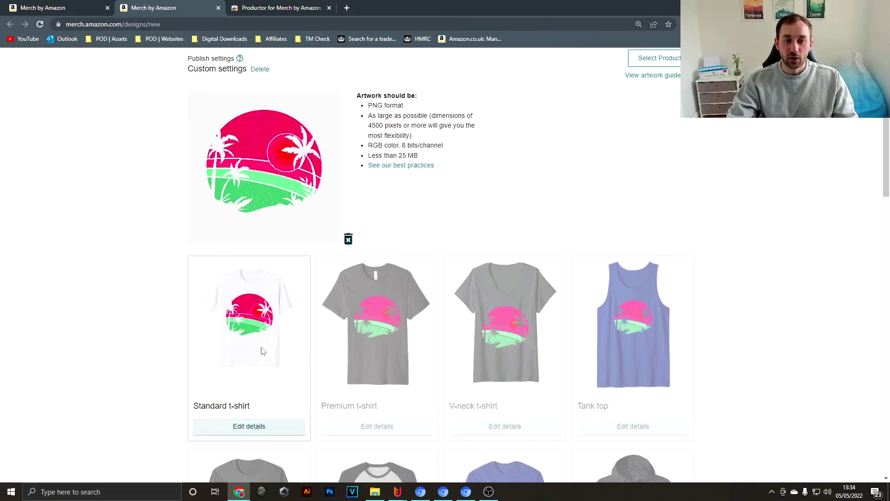
scroll(322, 217, "up", 4)
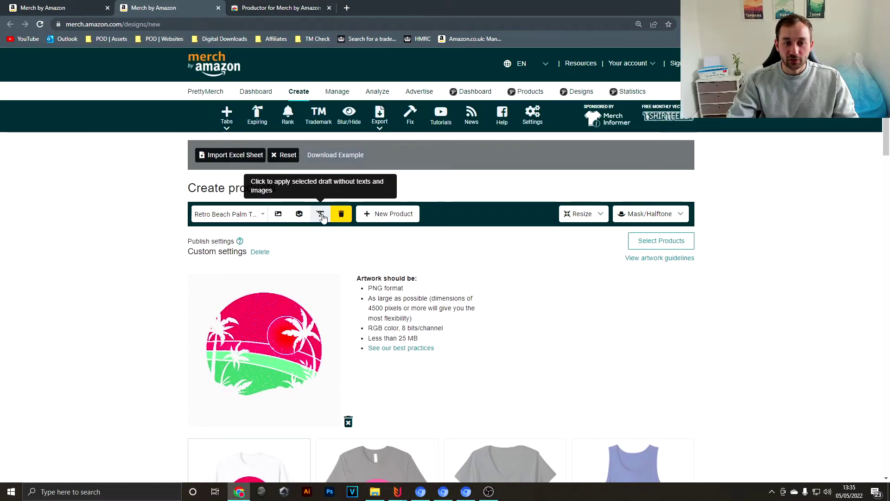
Step: Apply the selected draft without texts and images, and review the selected products and marketplaces
left_click(321, 215)
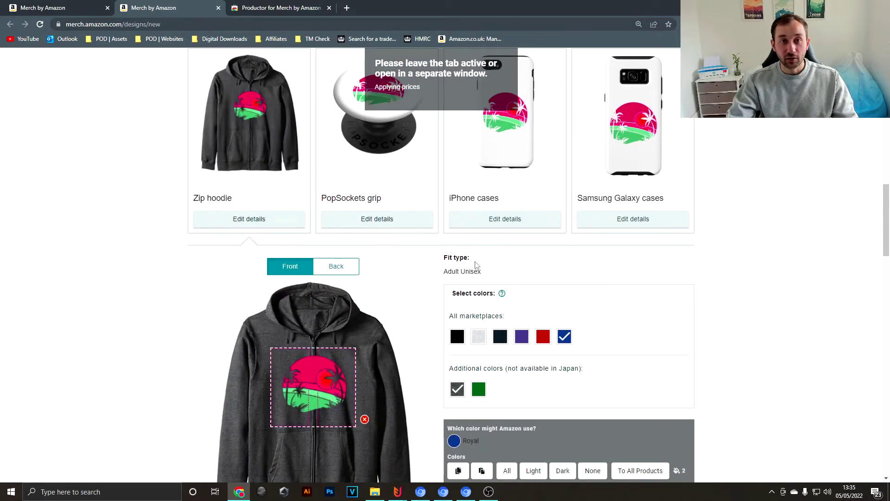
scroll(467, 265, "down", 3)
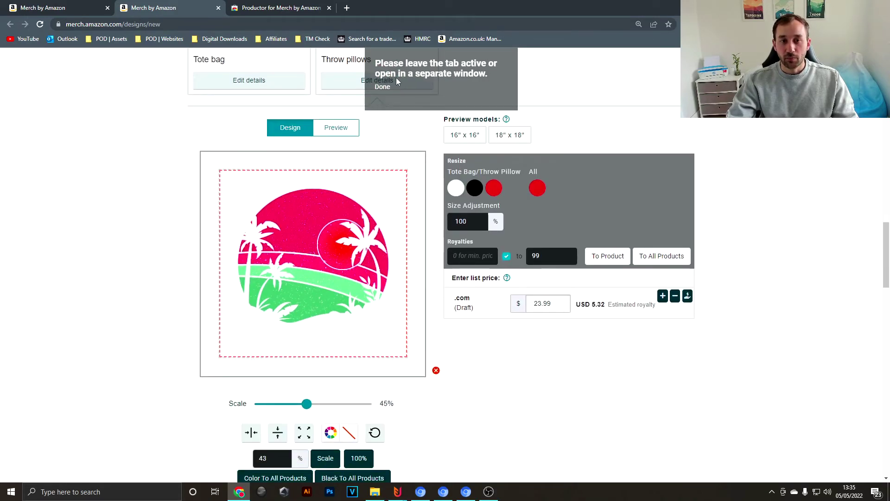
scroll(638, 351, "up", 20)
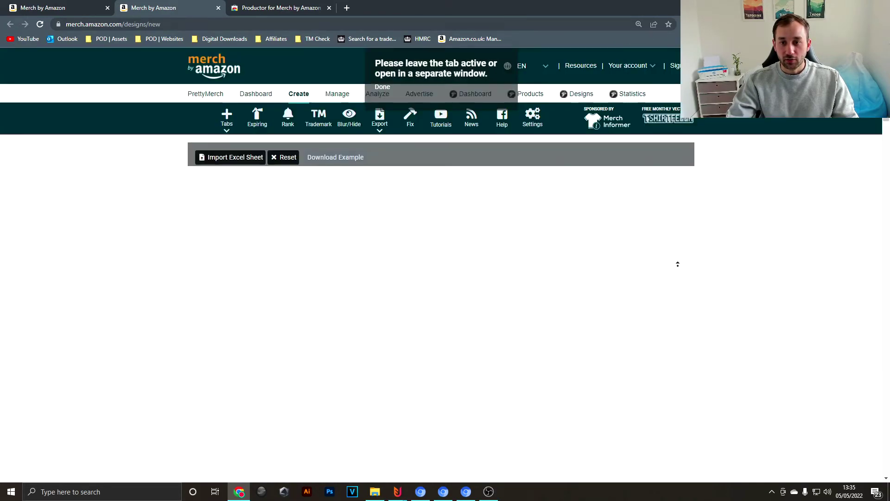
left_click(677, 246)
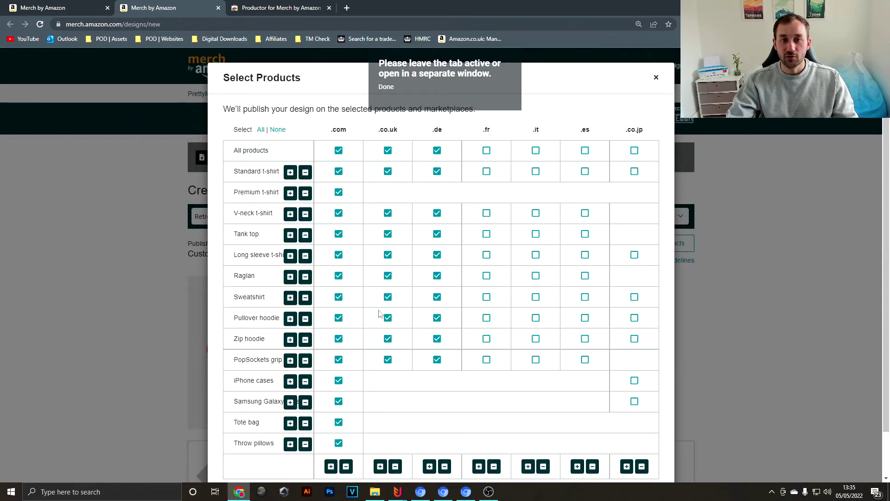
scroll(336, 408, "down", 1)
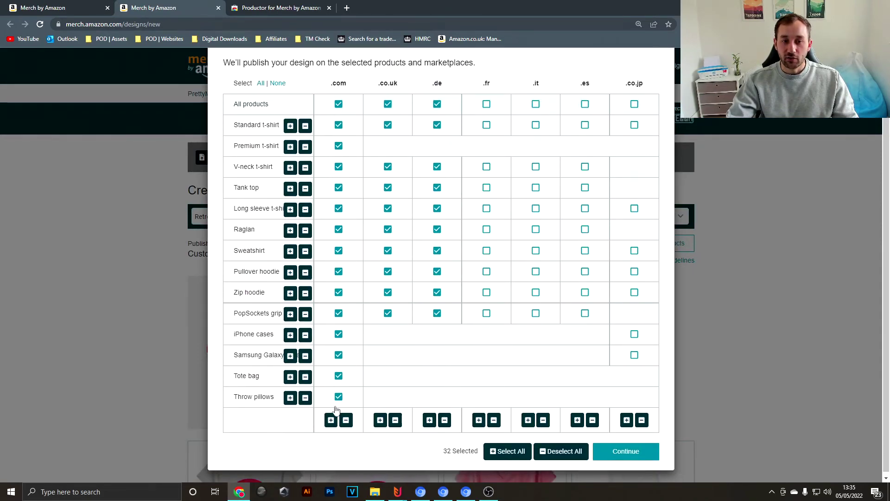